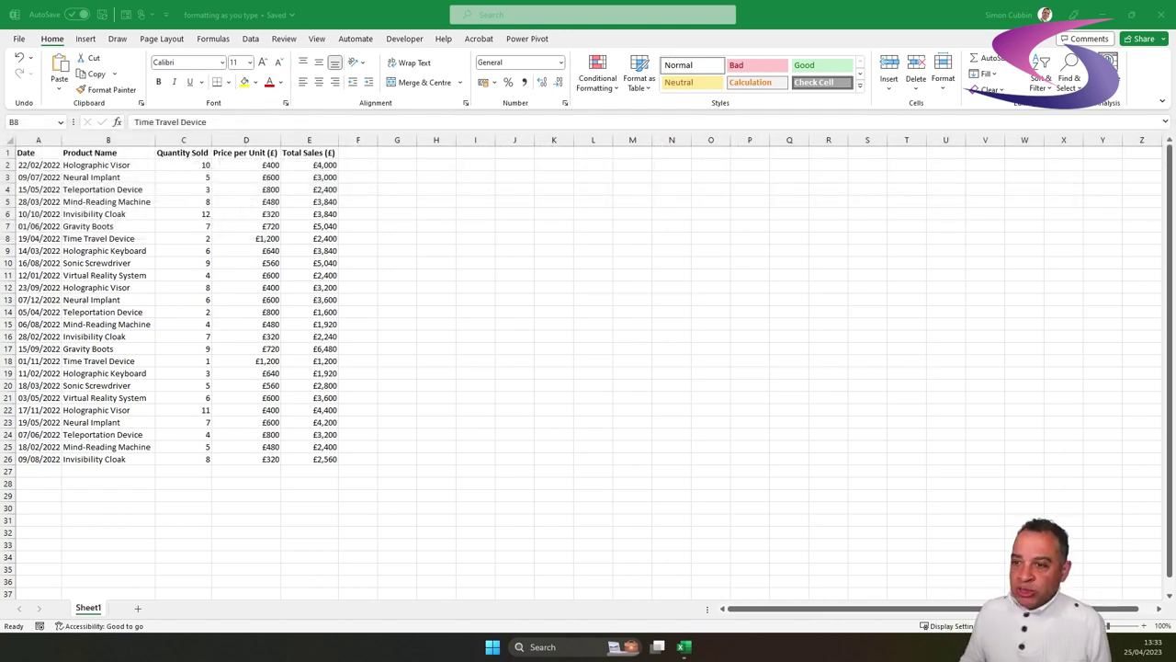
- Insert three blank rows above the sales table so its headers move to row 4
left_click_drag(5, 152, 7, 174)
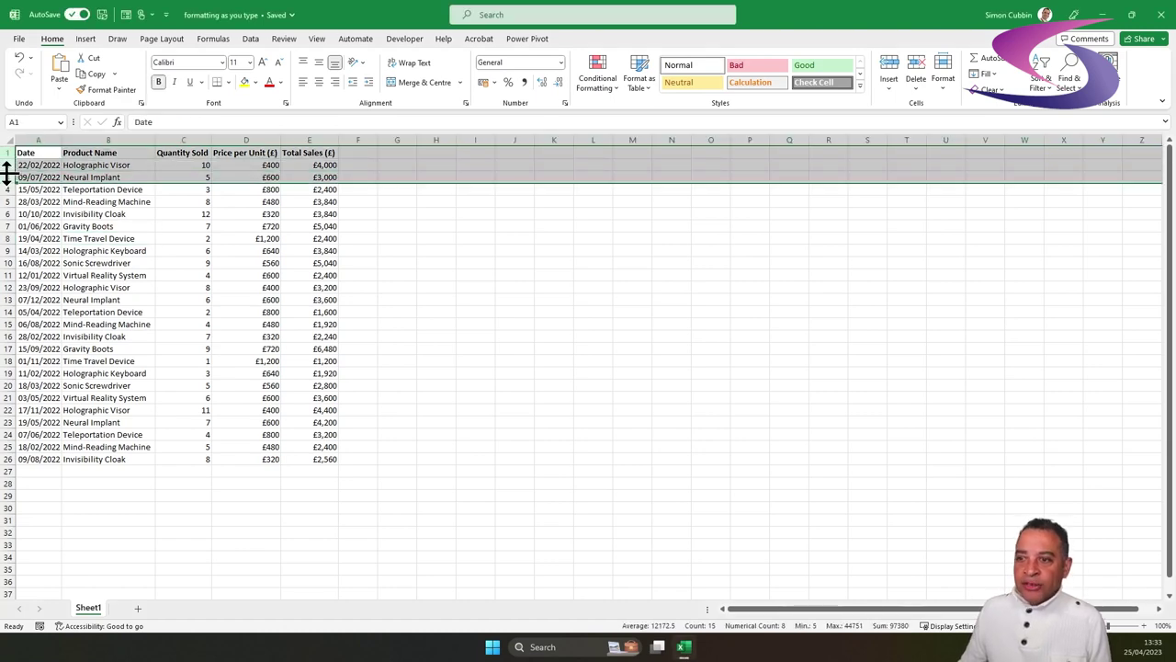
right_click(7, 173)
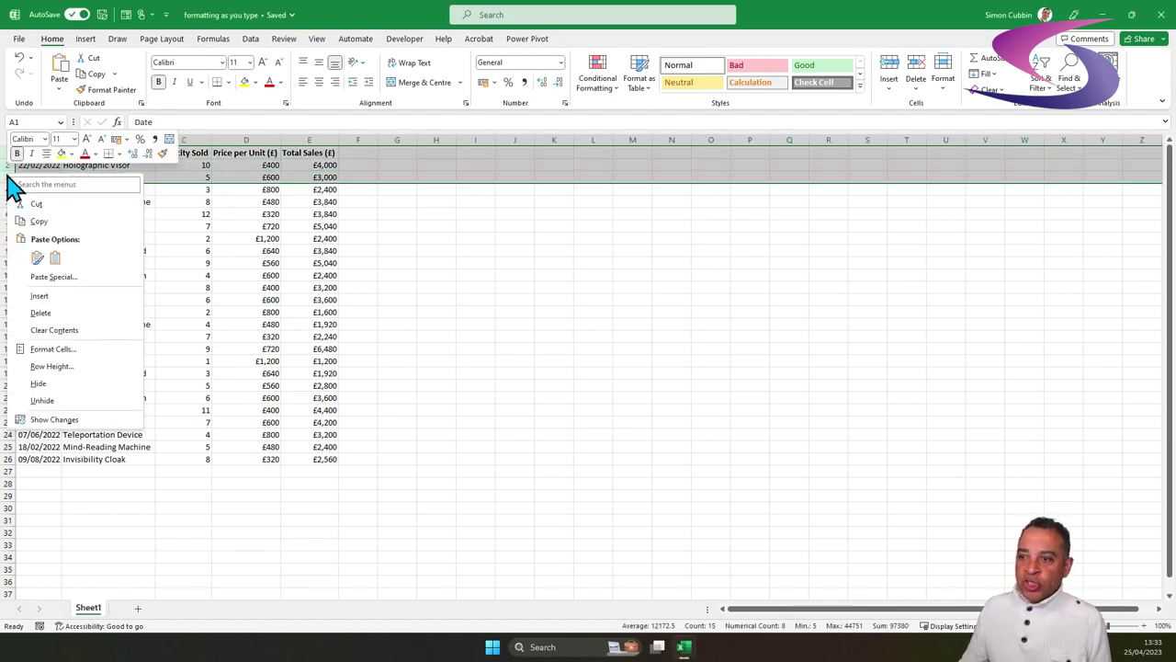
left_click(99, 296)
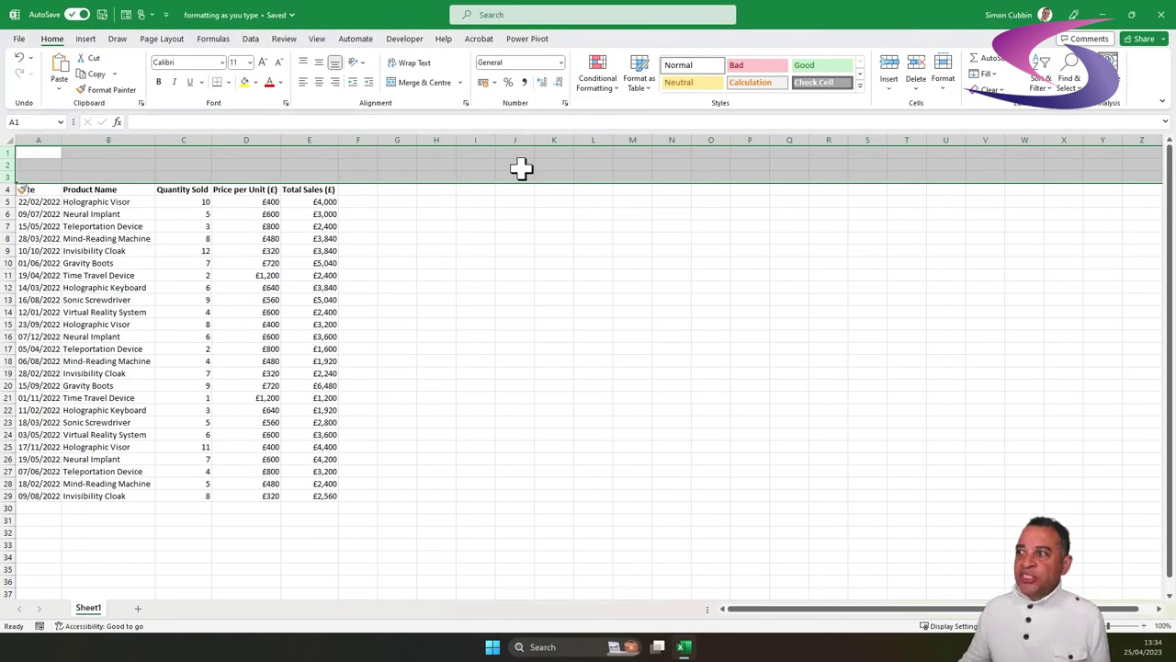
right_click(261, 48)
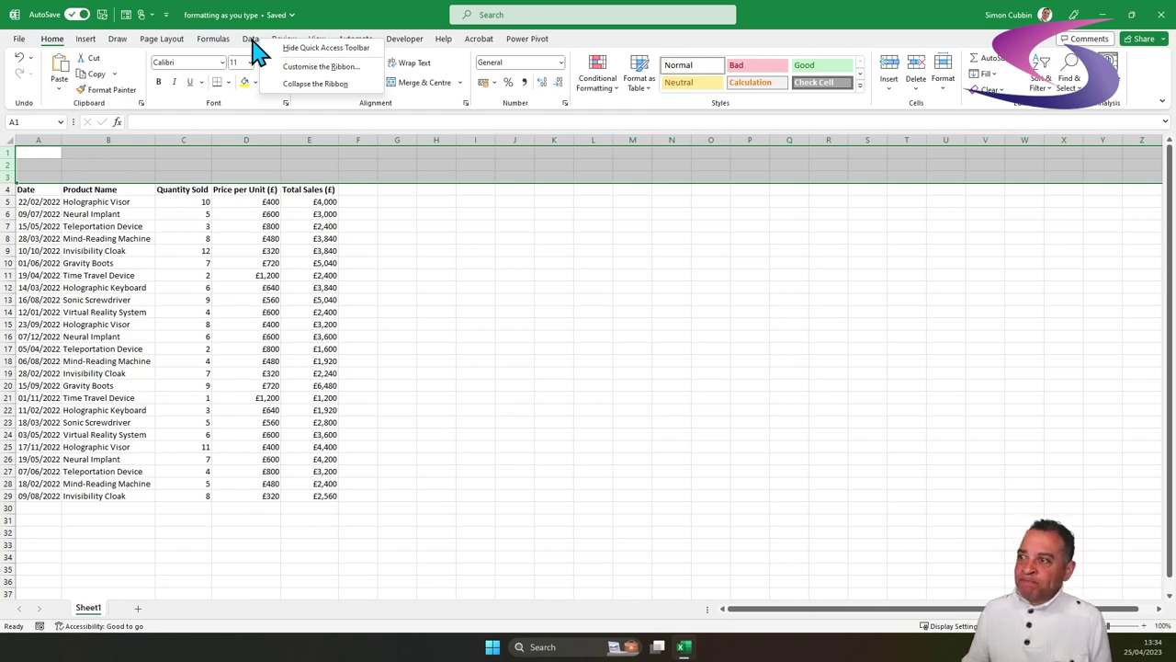
left_click(317, 67)
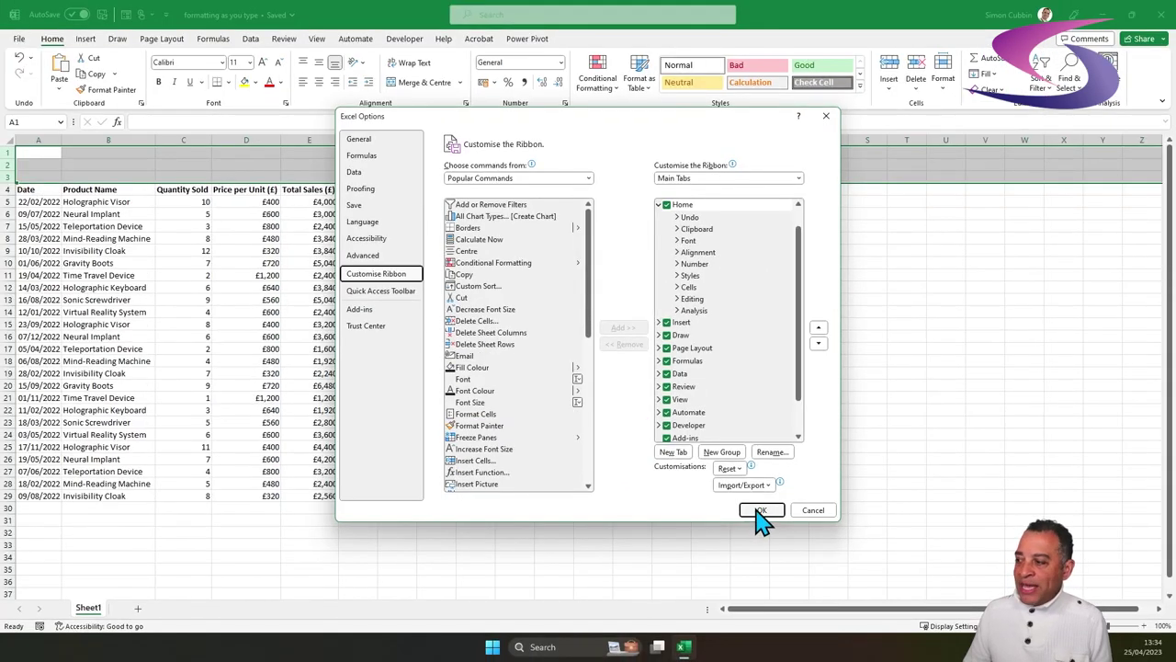
left_click(761, 511)
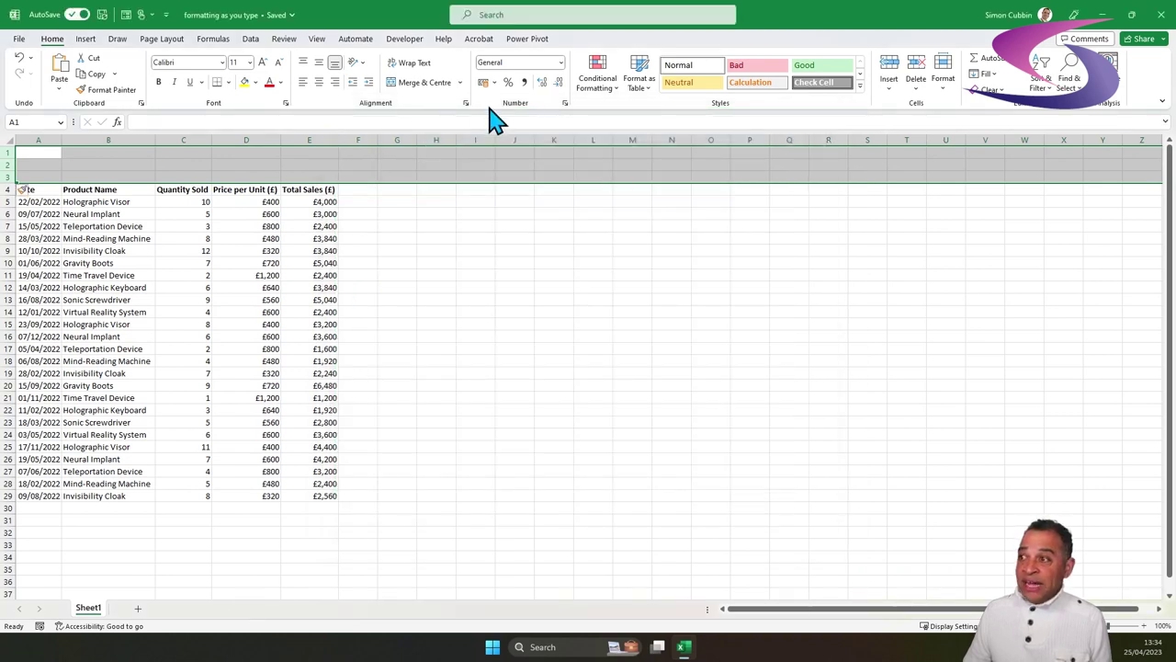
- Draw an ActiveX text box from the Developer controls across B1:E2 above the table
left_click(405, 42)
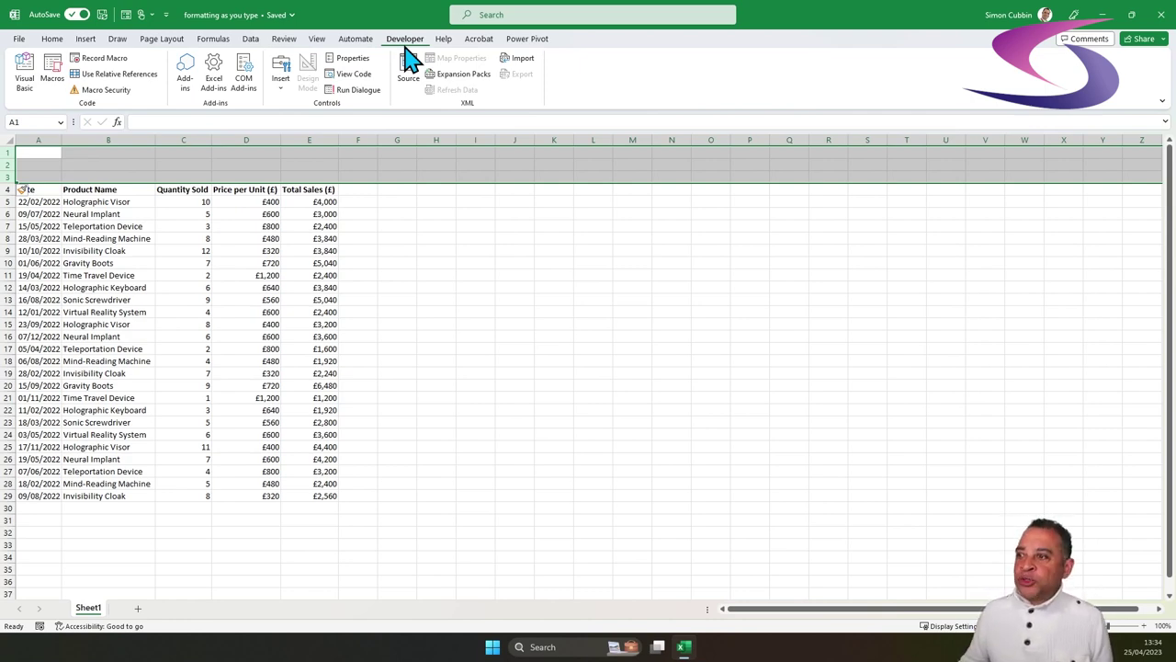
left_click(284, 81)
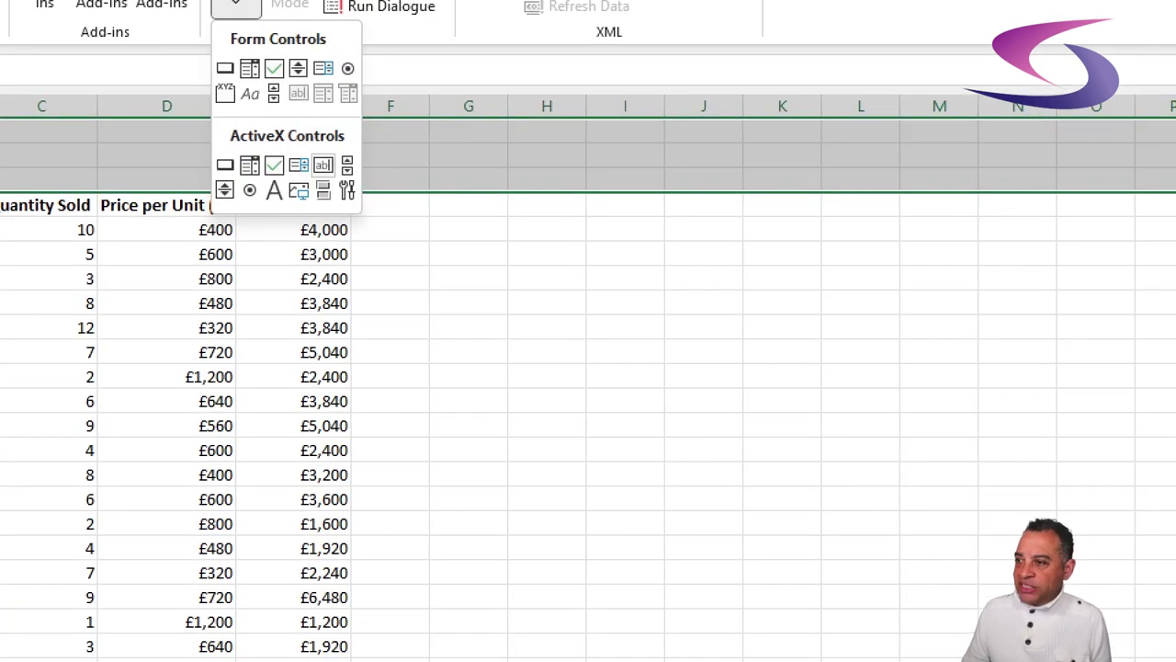
left_click(325, 170)
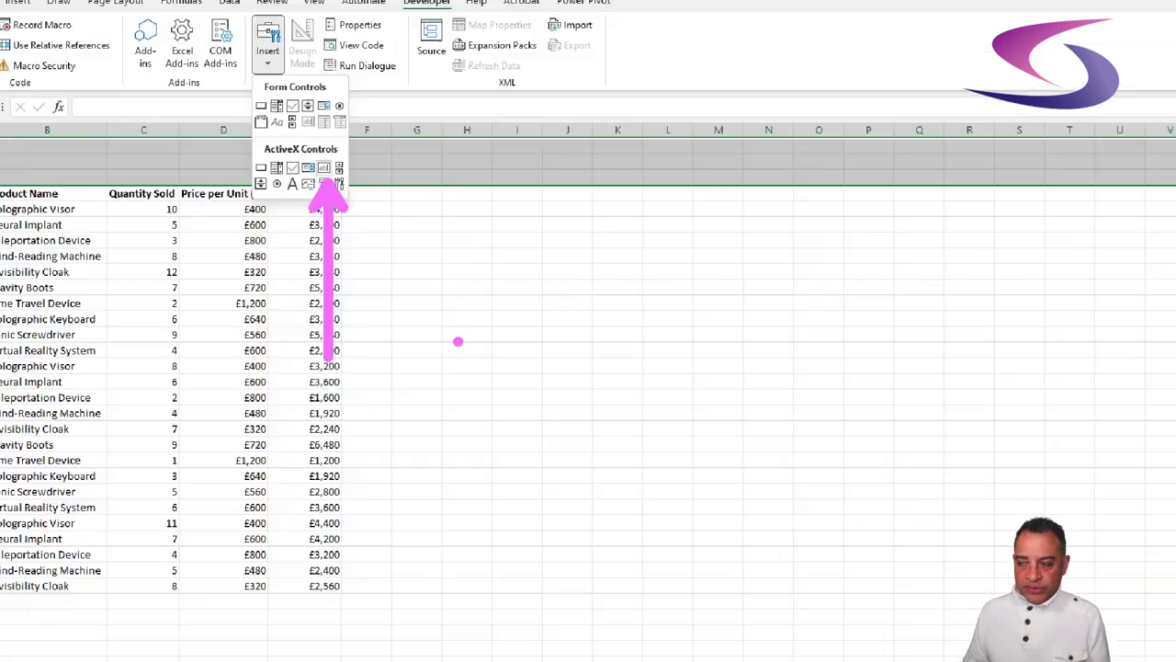
left_click(235, 4)
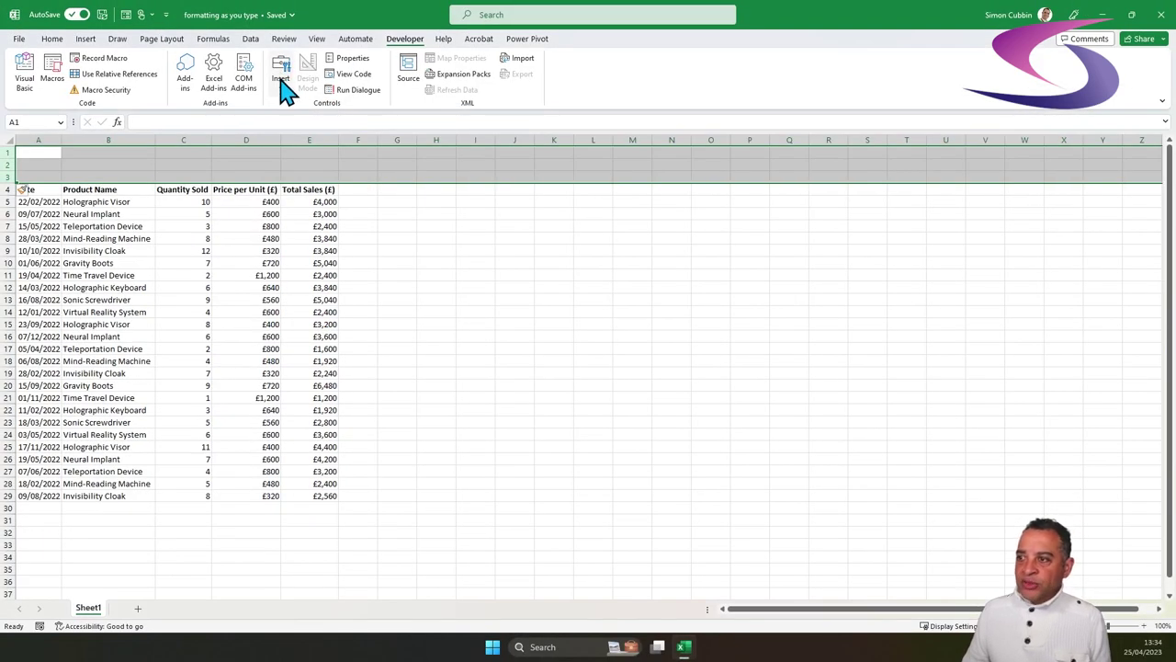
left_click(281, 75)
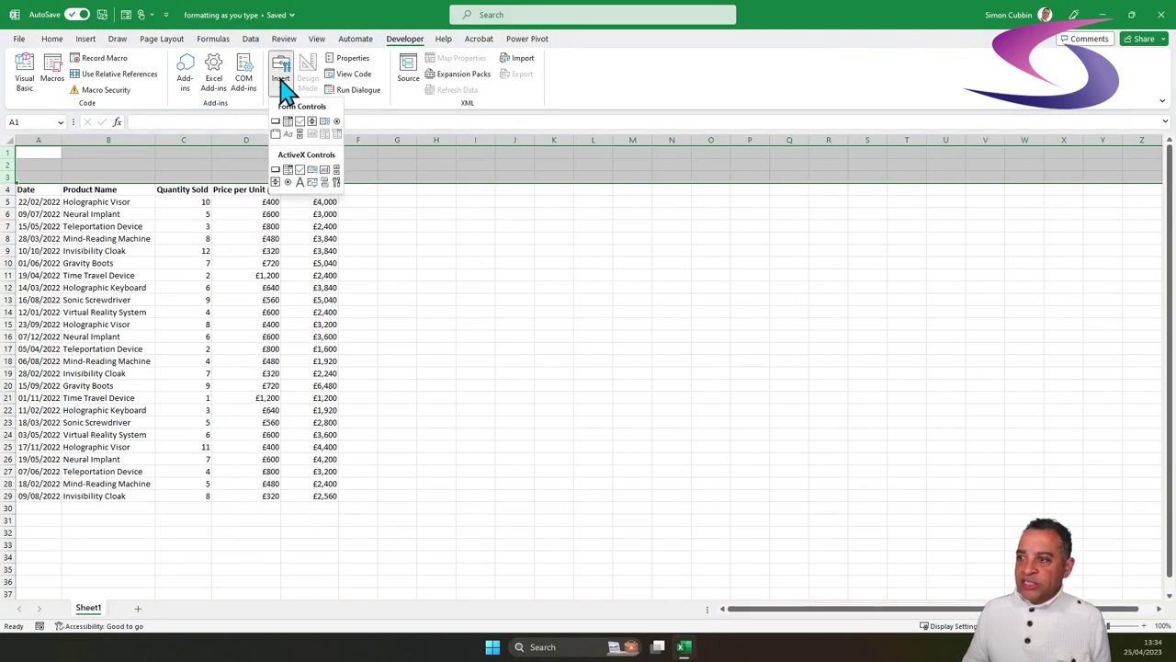
left_click(324, 173)
mouse_move(112, 154)
left_mouse_down()
mouse_move(189, 177)
mouse_move(336, 169)
left_mouse_up()
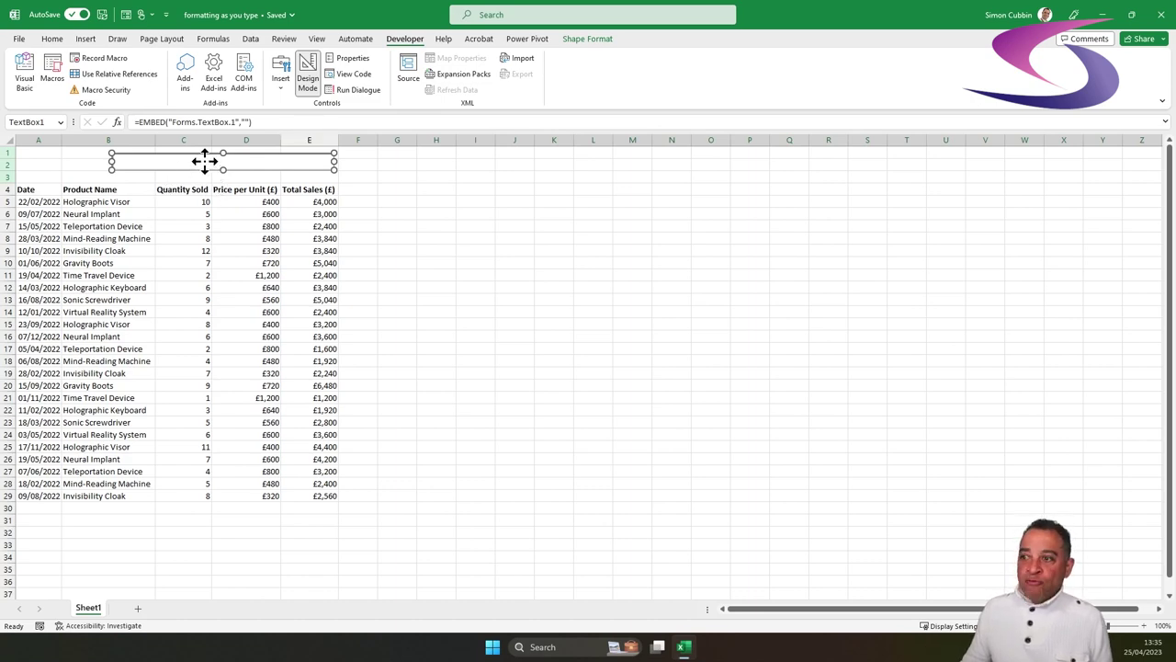
- Set the text box's LinkedCell property to F1 and close the Properties window
right_click(206, 166)
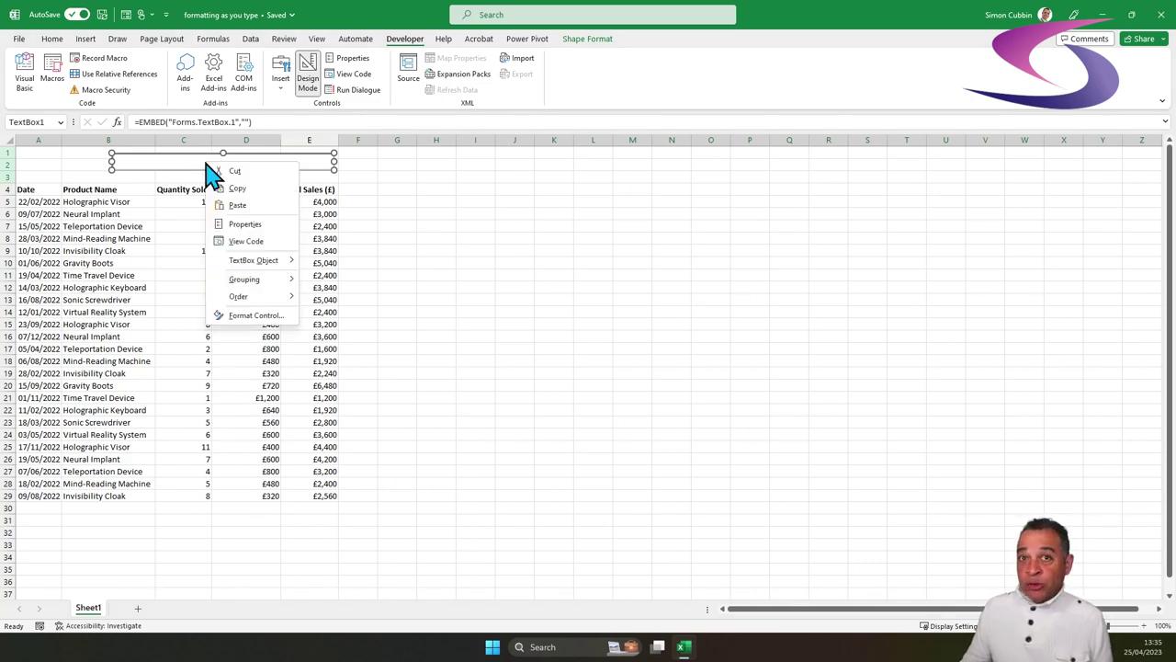
left_click(278, 225)
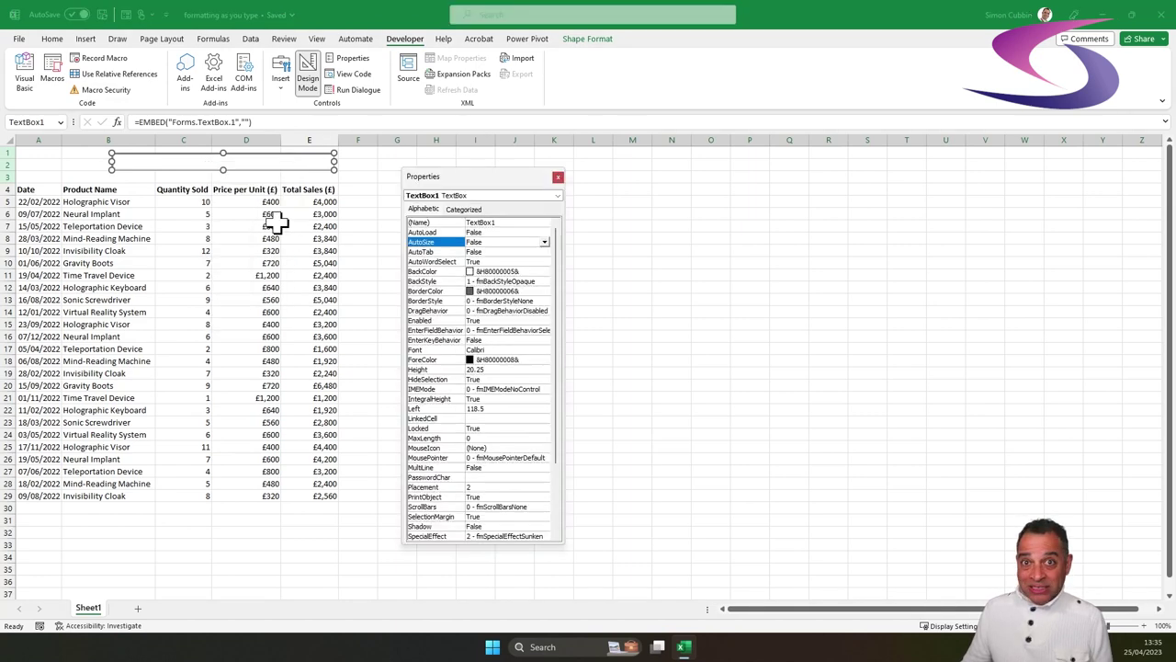
left_click_drag(474, 175, 430, 162)
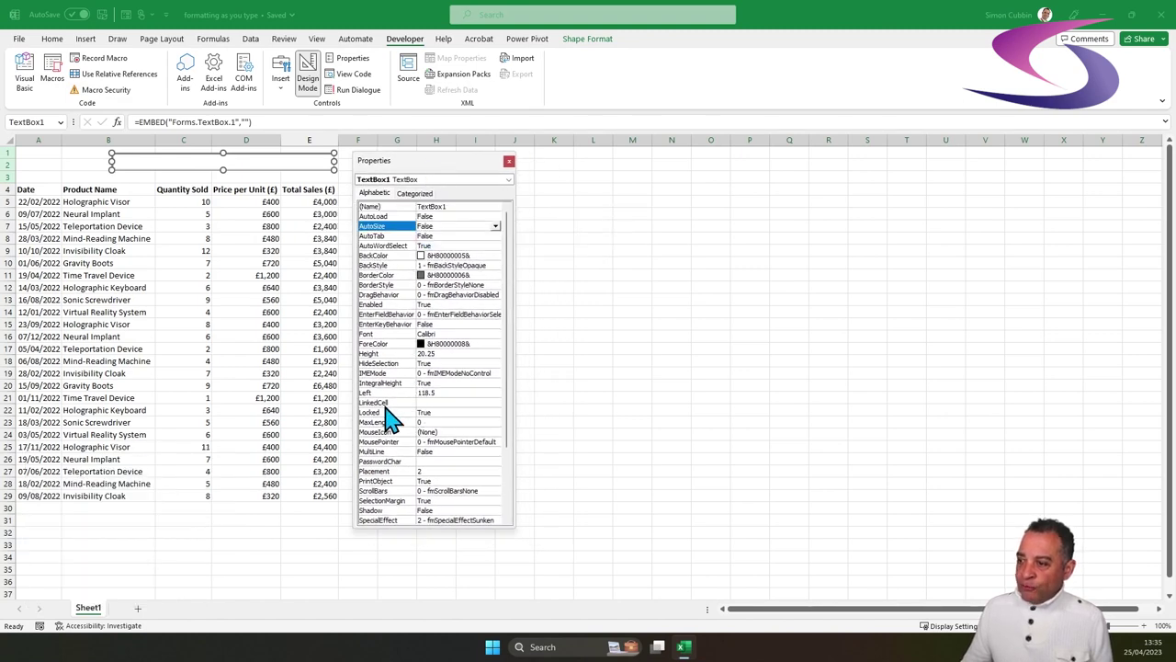
left_click(425, 402)
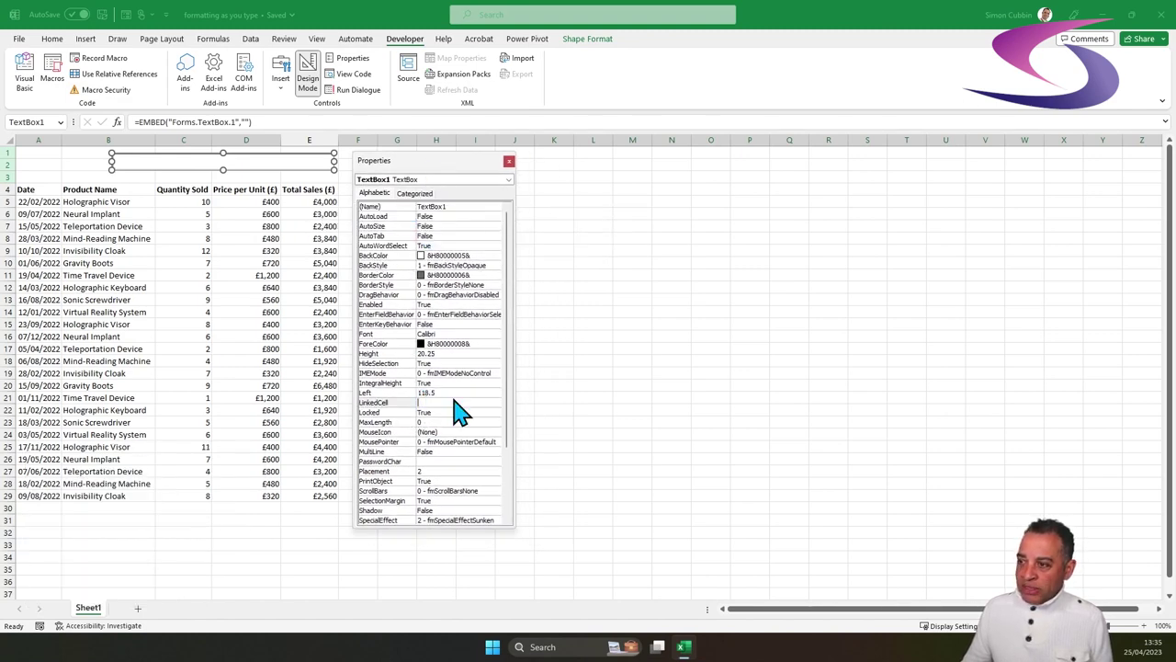
type("F1")
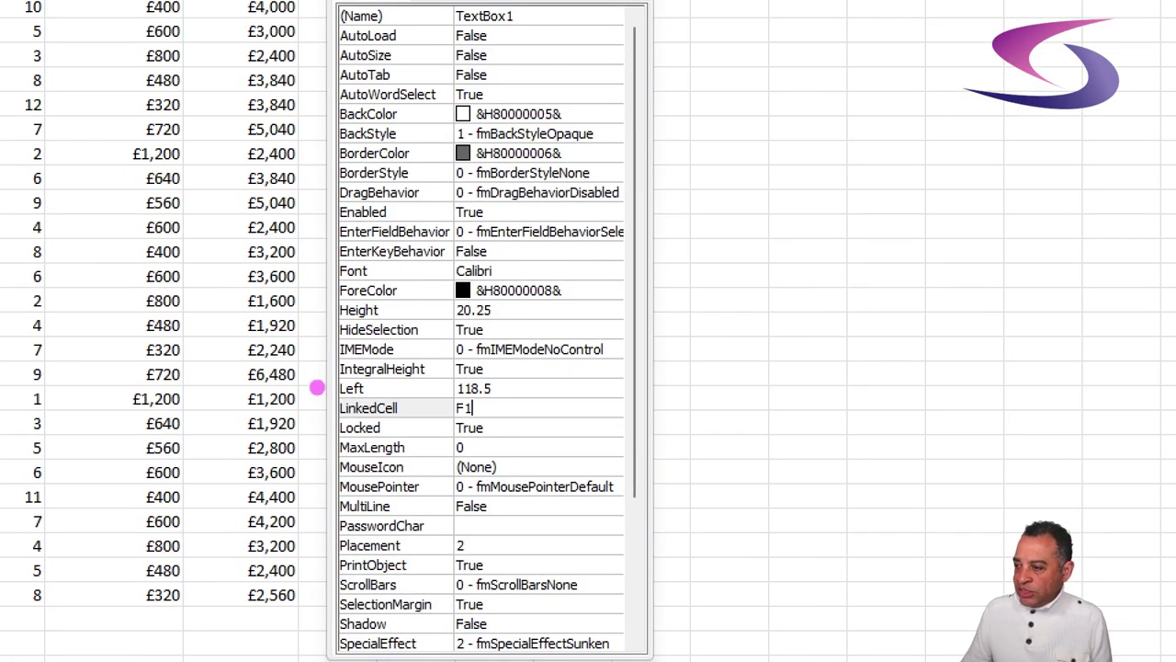
mouse_move(308, 376)
left_mouse_down()
mouse_move(340, 401)
mouse_move(529, 445)
left_mouse_up()
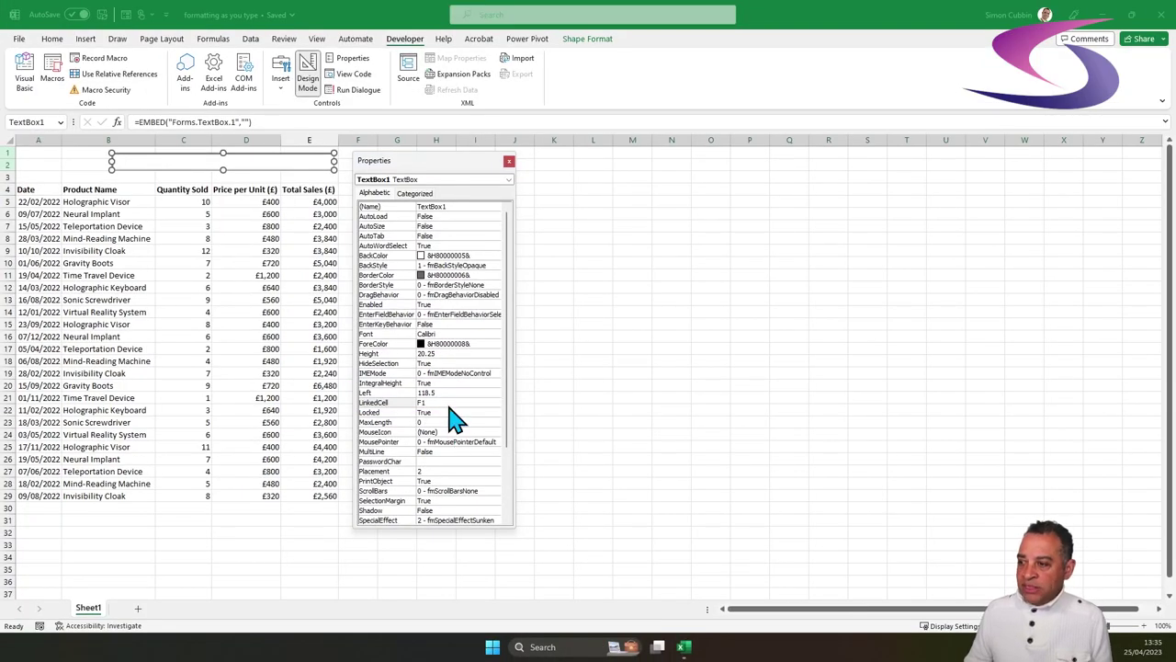
left_click(508, 163)
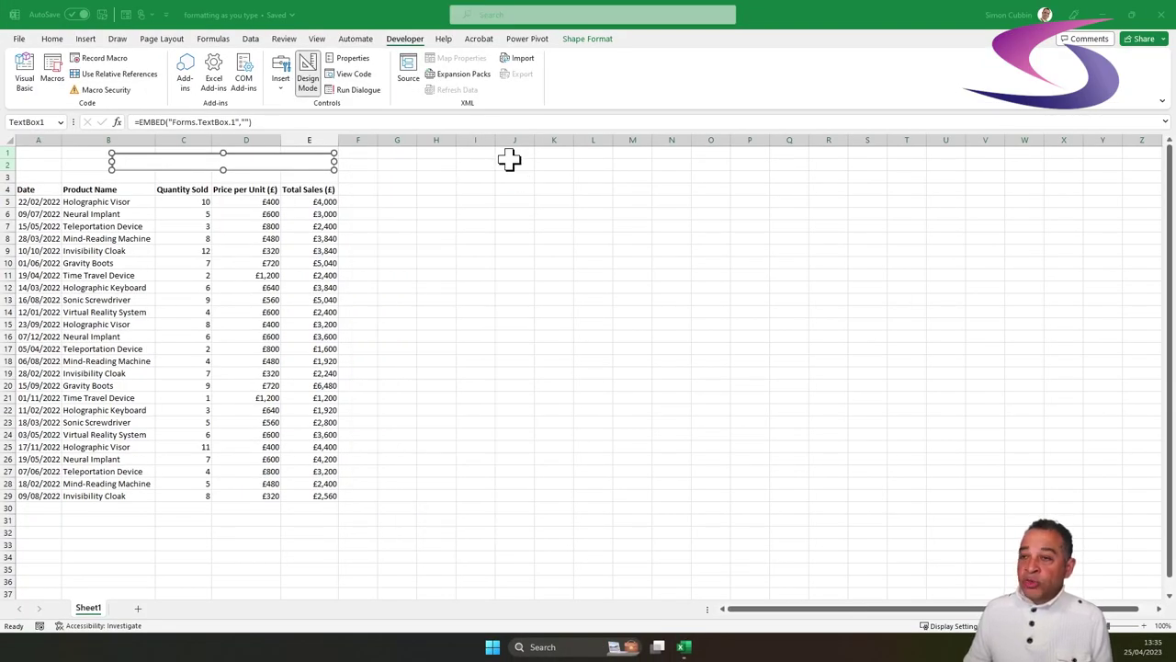
- Leave Design Mode, type test text into the box to check F1, then delete it
left_click(309, 81)
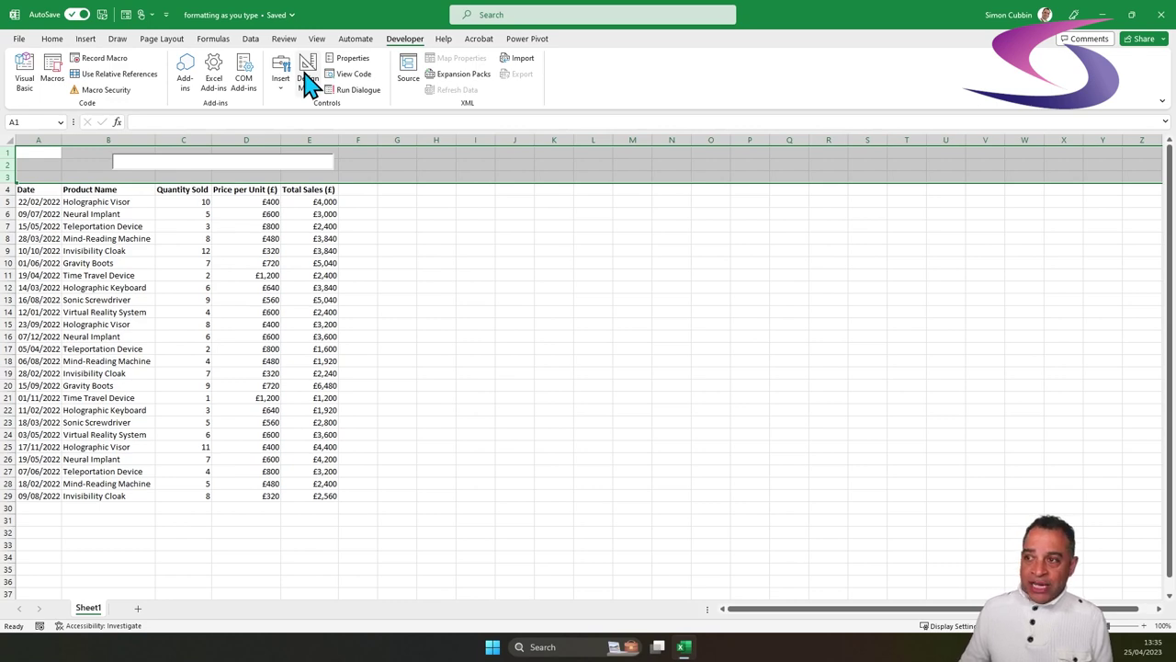
left_click(157, 165)
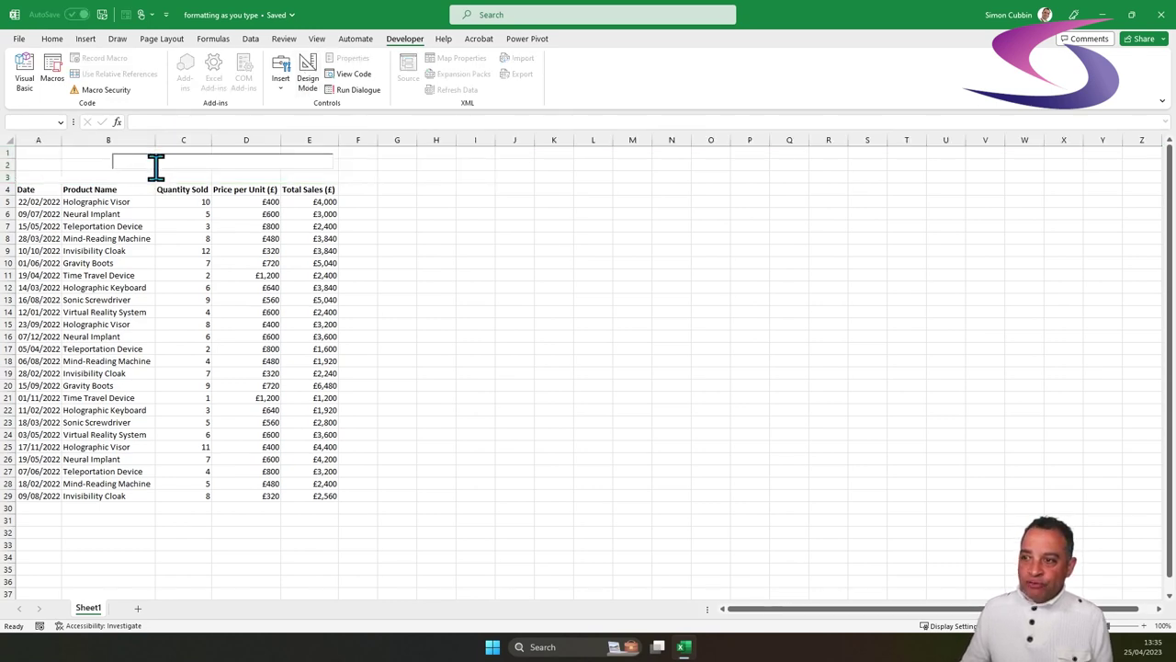
type("whatever i typ e")
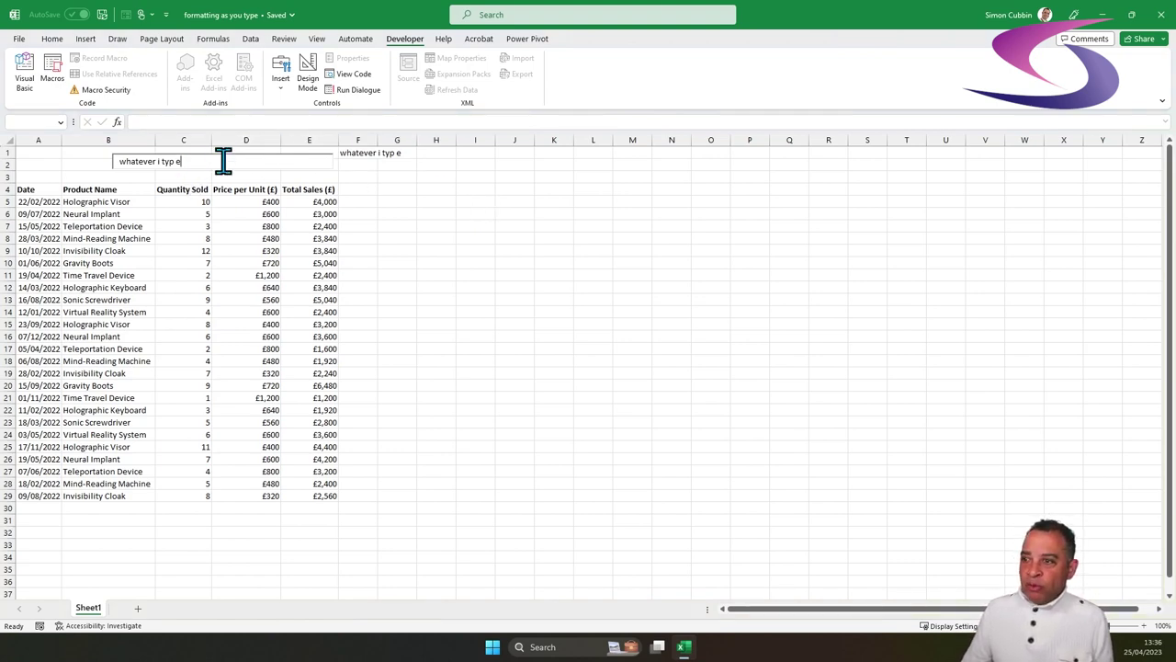
left_click_drag(205, 163, 79, 174)
key("BackSpace")
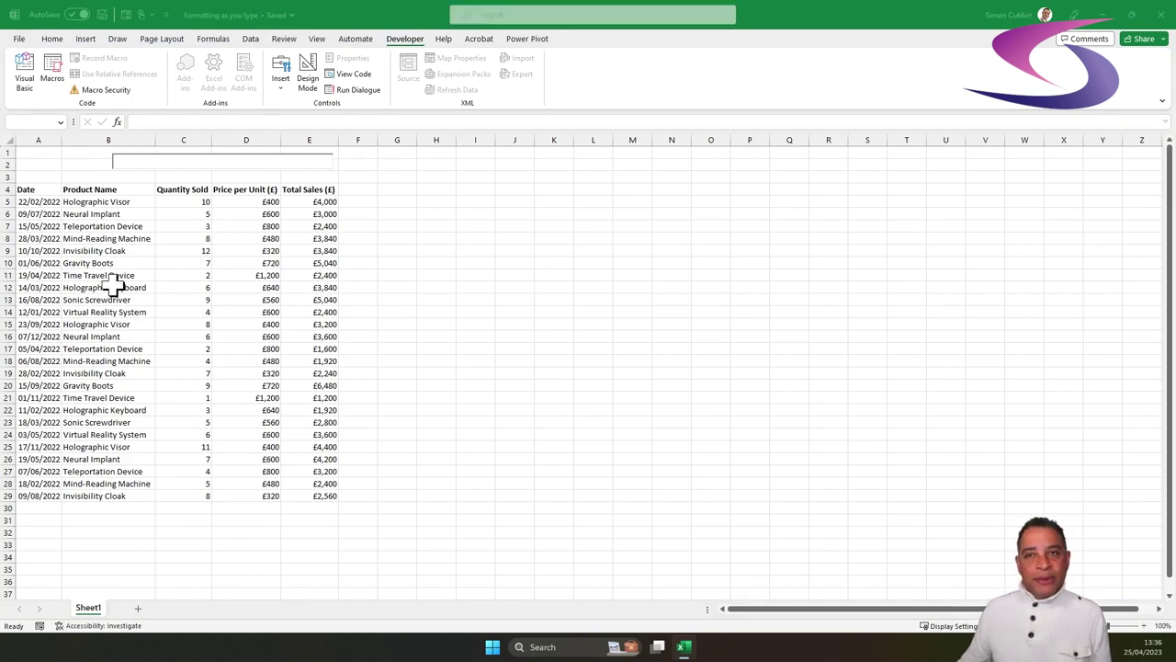
- Select the sales data rows and start a new conditional formatting rule from Home
left_click_drag(27, 201, 315, 492)
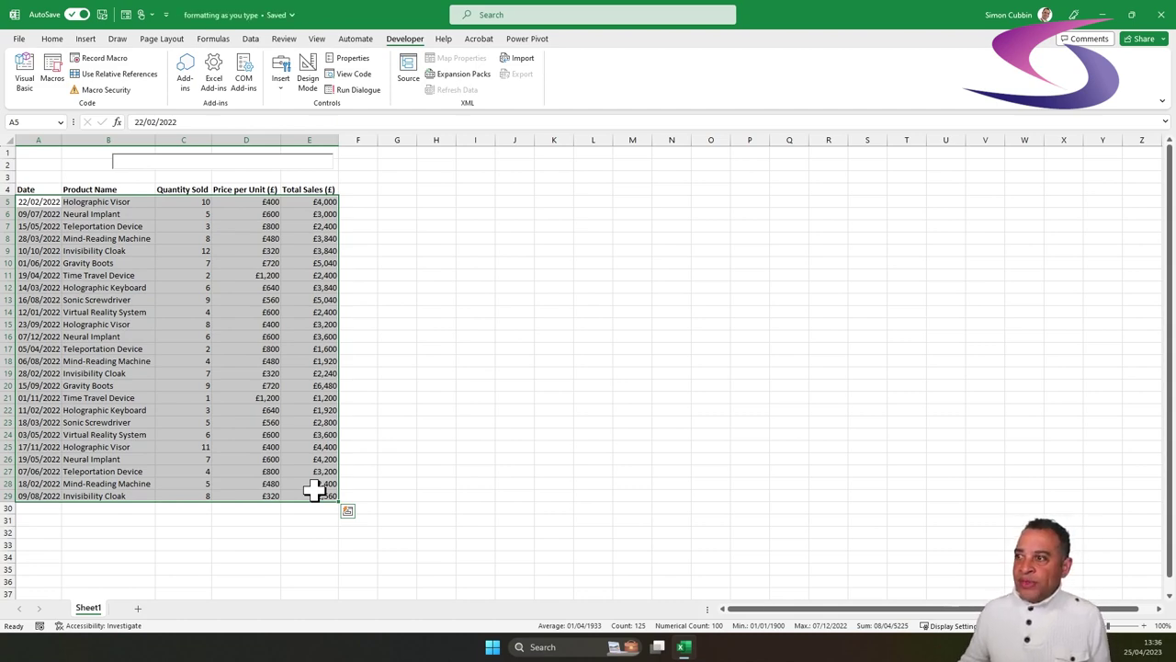
left_click(52, 40)
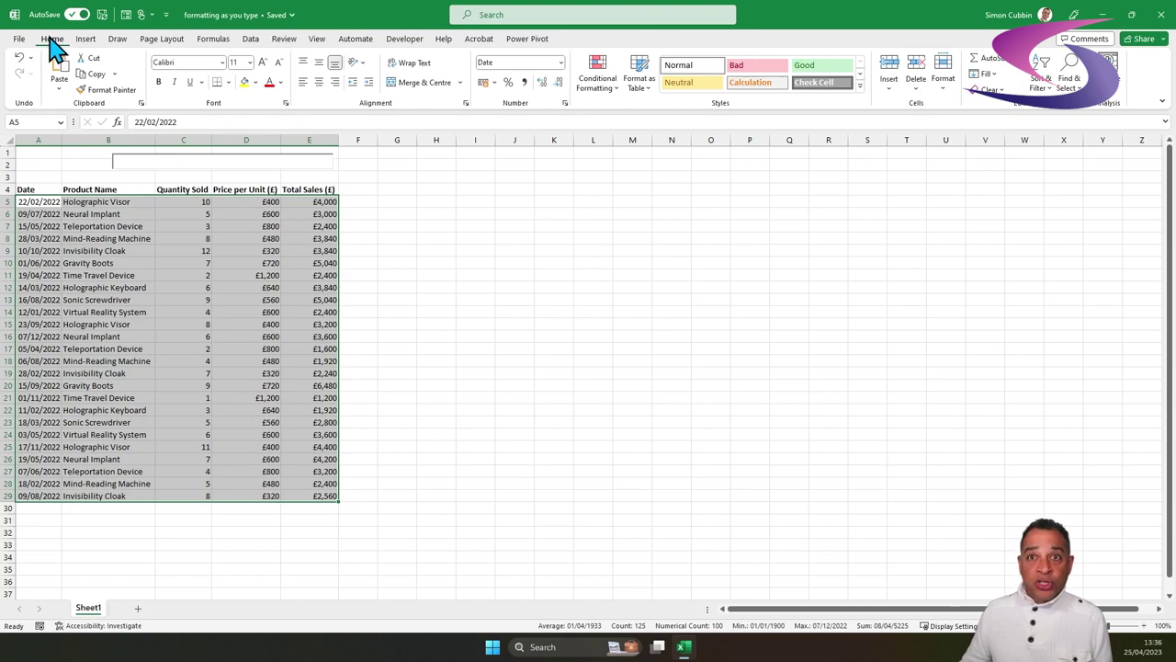
left_click(595, 84)
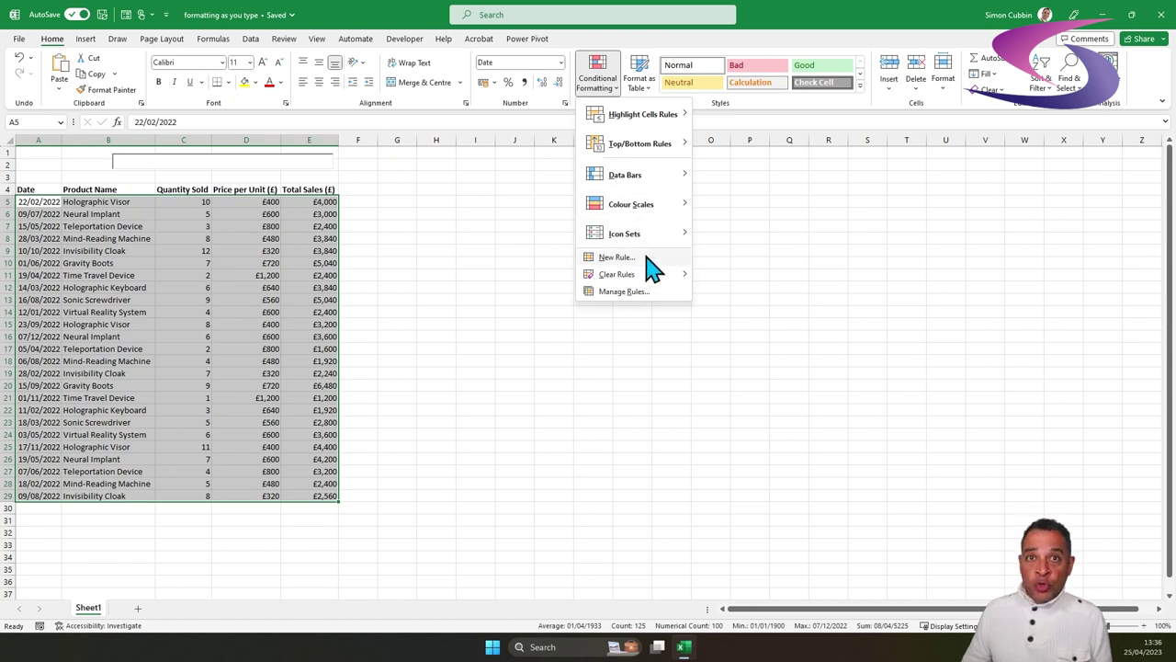
left_click(616, 257)
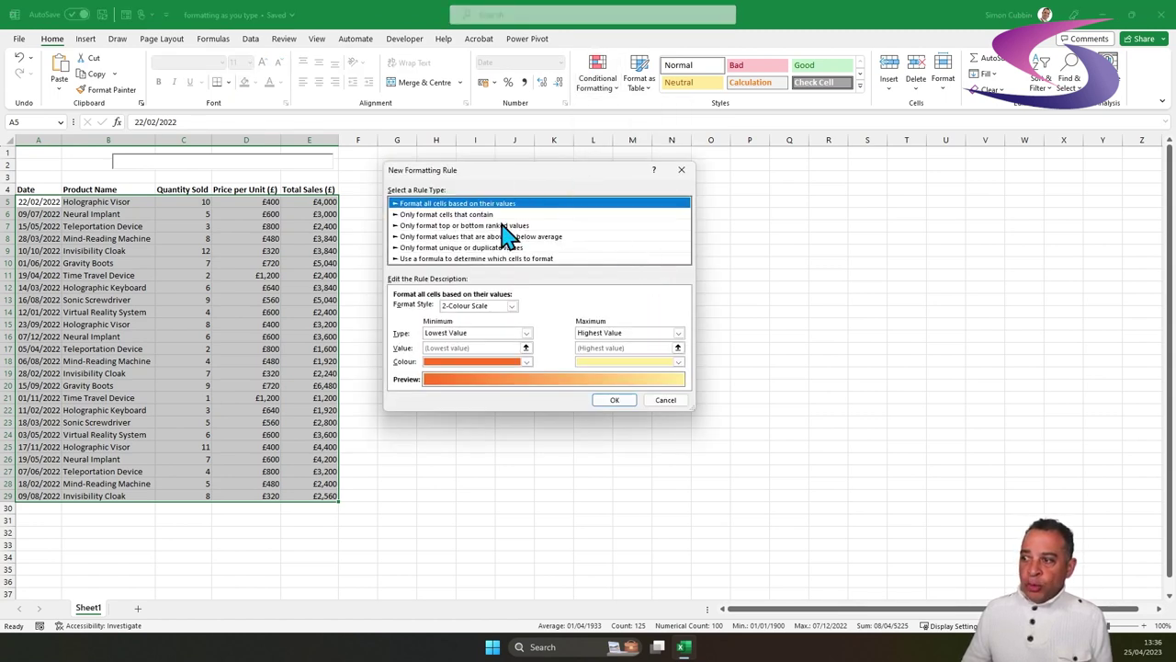
- Make the rule formula-based with the condition =SEARCH($F$1,$B5), locking only column B
left_click(492, 259)
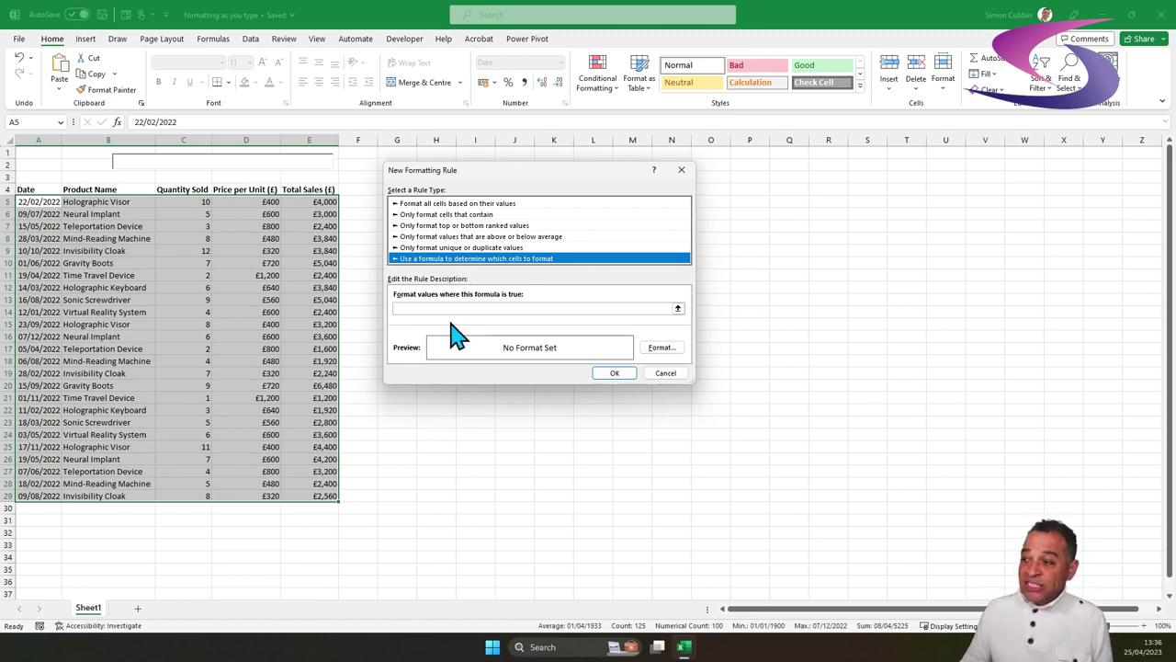
left_click(449, 308)
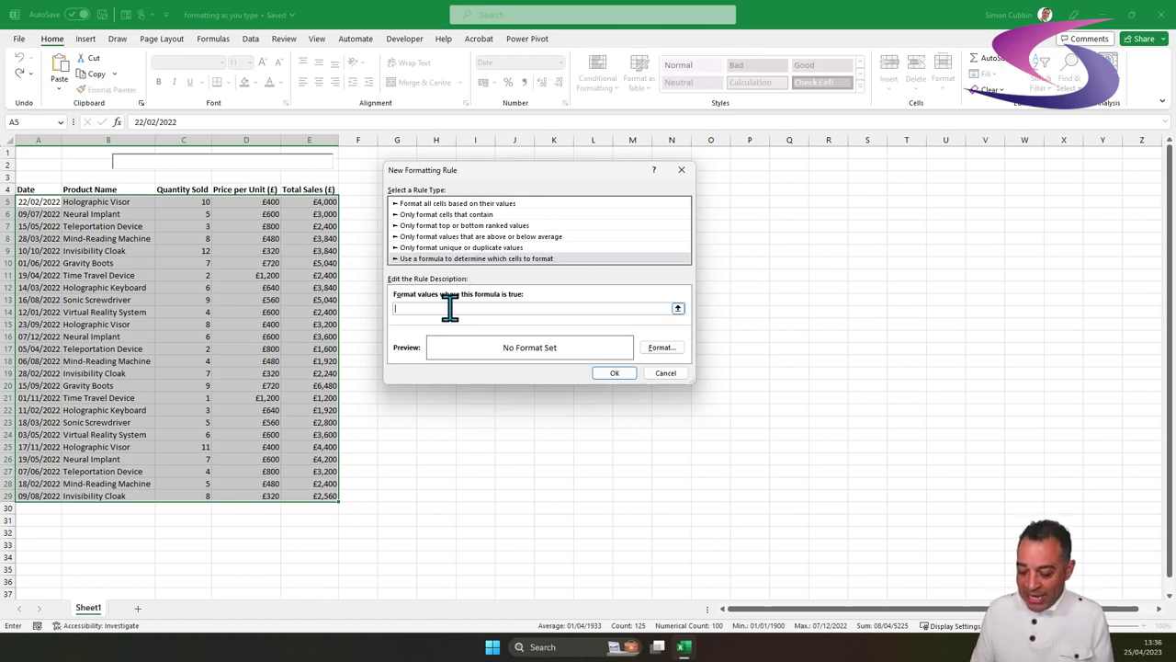
type("=SEARCH(")
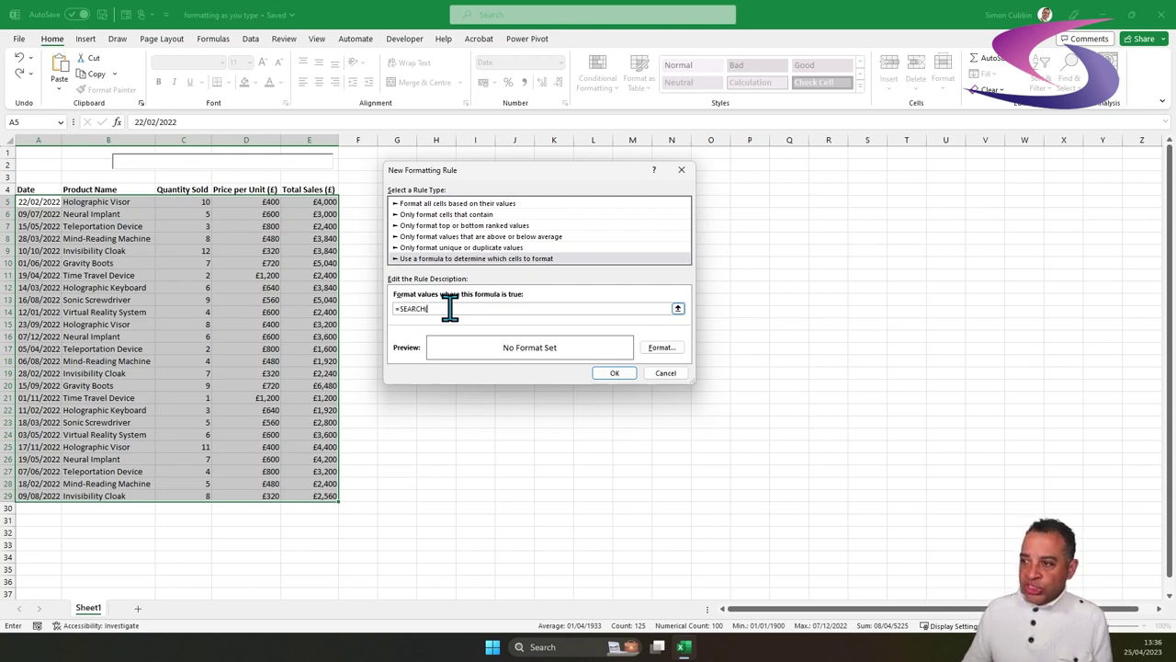
left_click(358, 152)
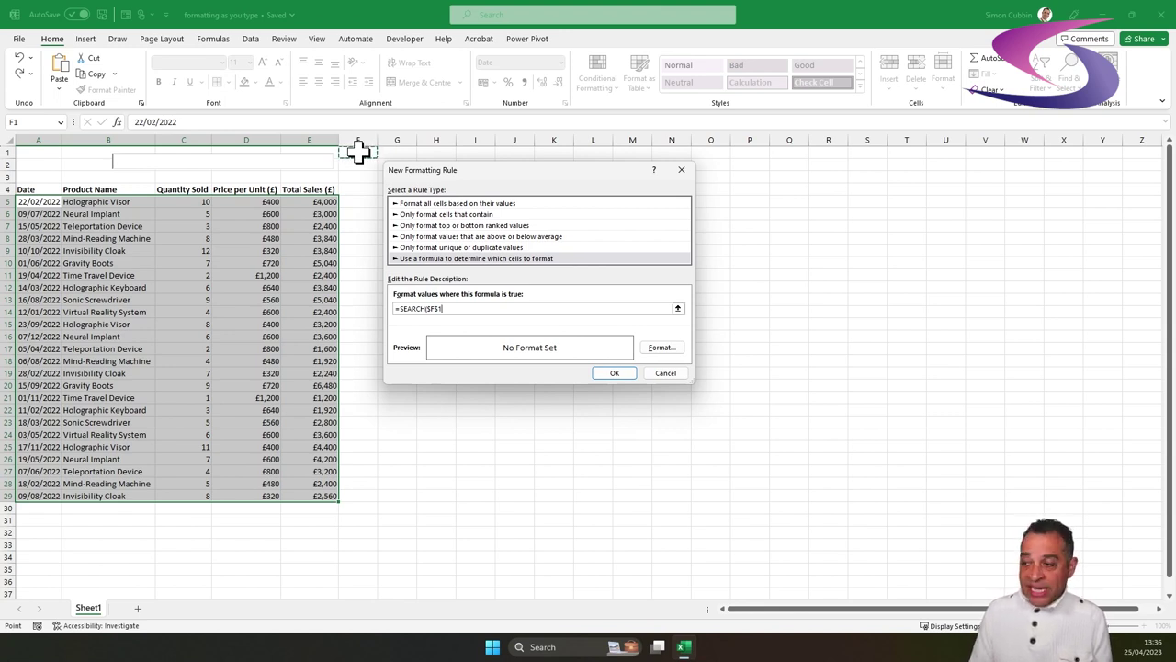
type(",")
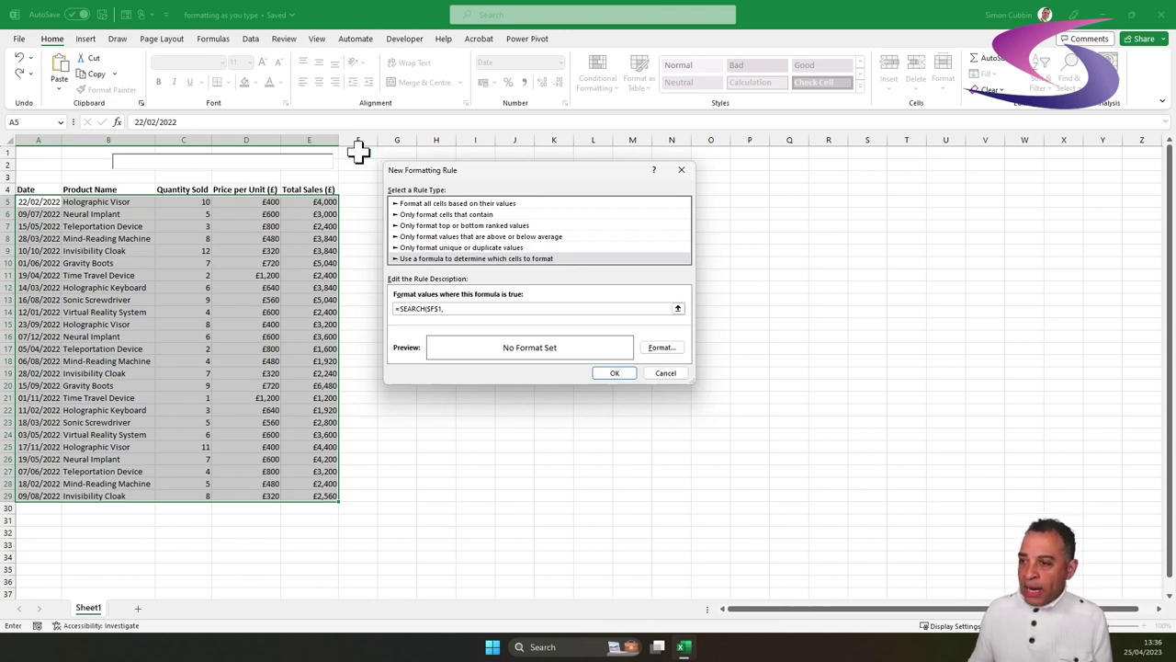
left_click(106, 204)
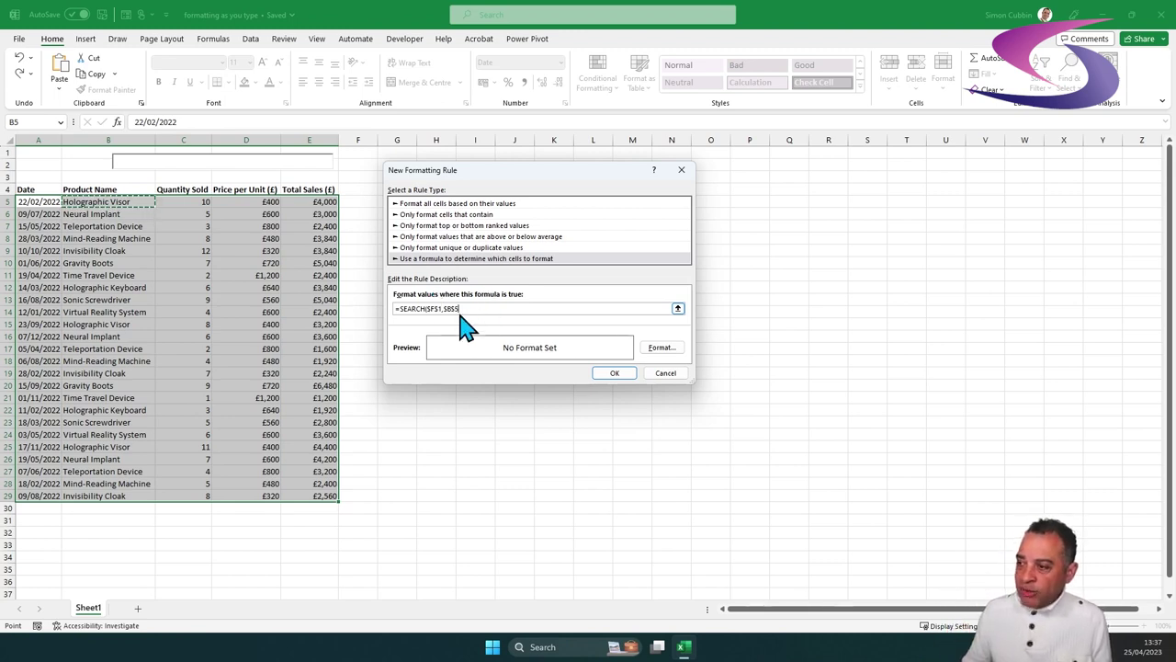
left_click(454, 307)
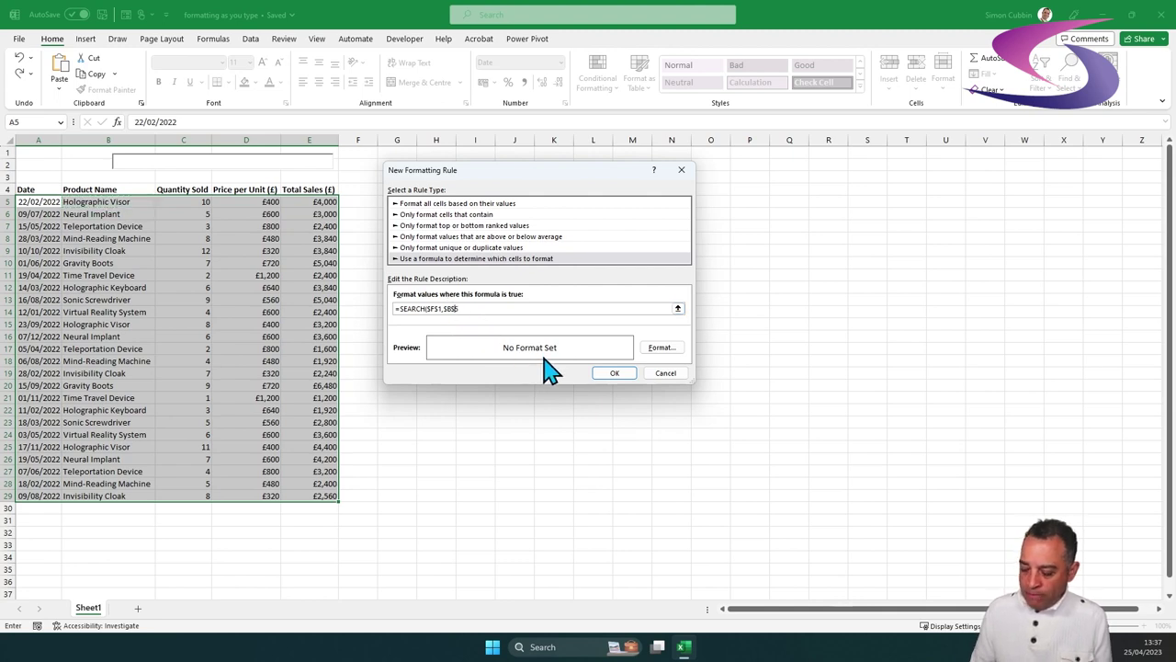
key("BackSpace")
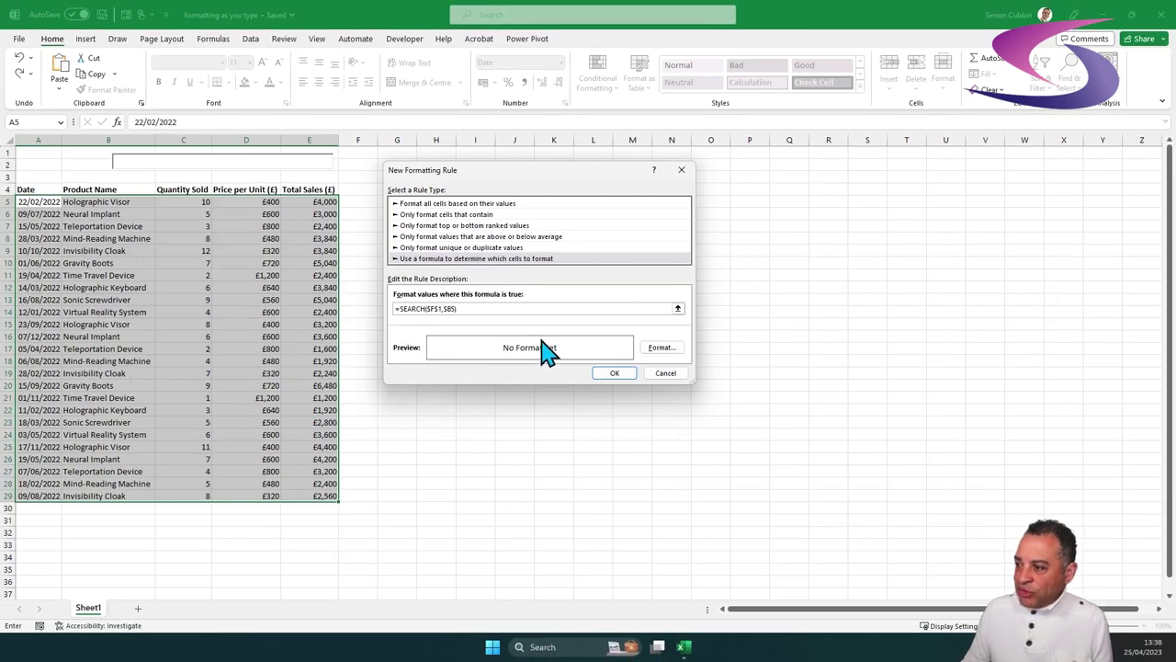
- Give the rule a gold fill and create it, shading the sales rows A5:E29
left_click(664, 349)
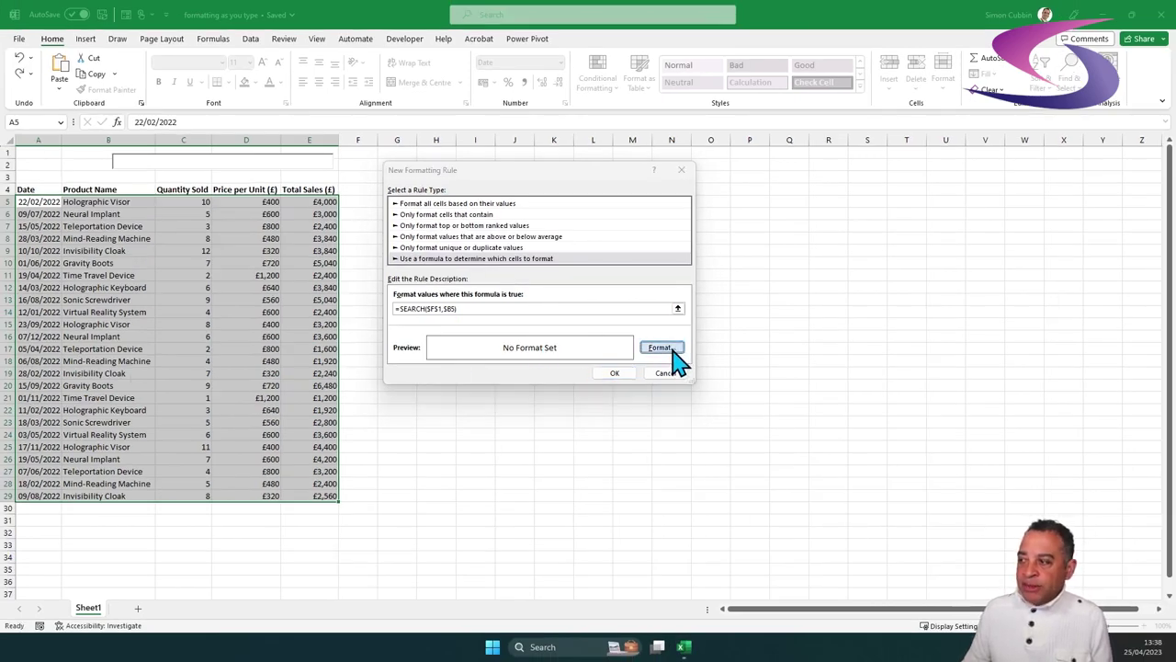
left_click(500, 138)
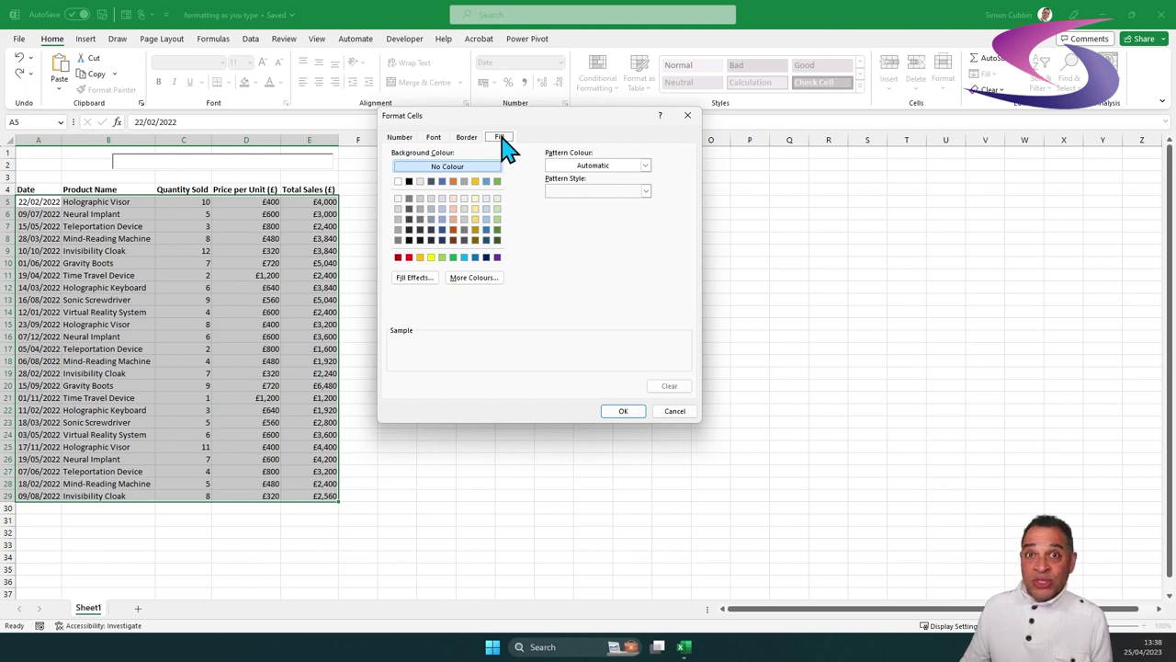
left_click(475, 181)
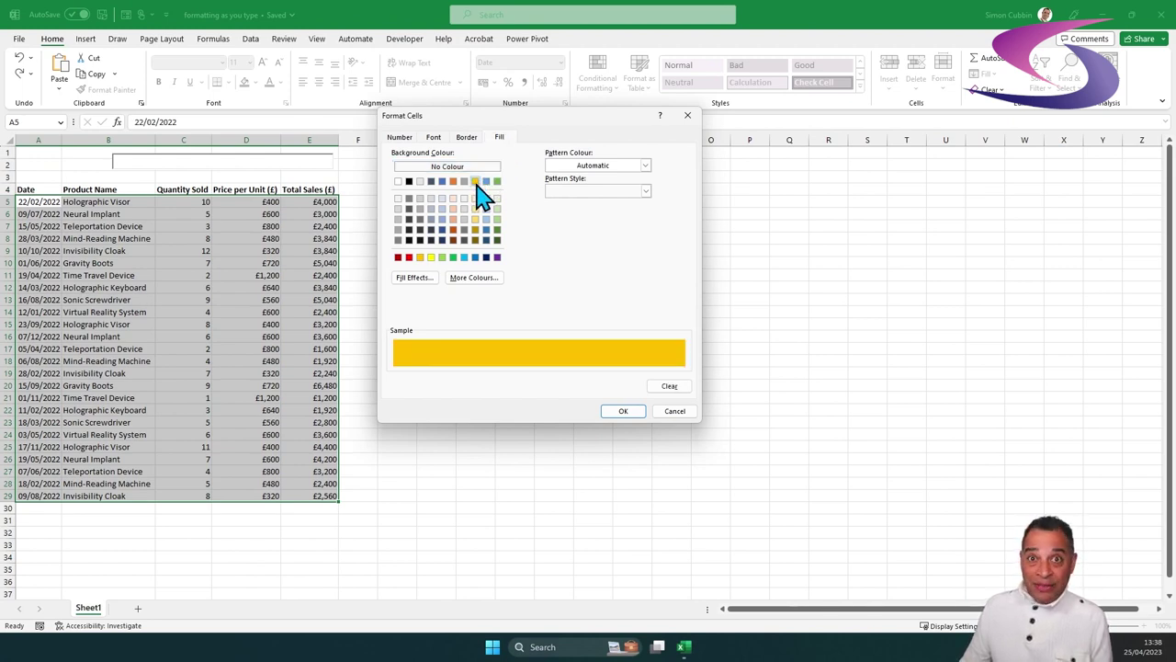
left_click(614, 411)
left_click(614, 373)
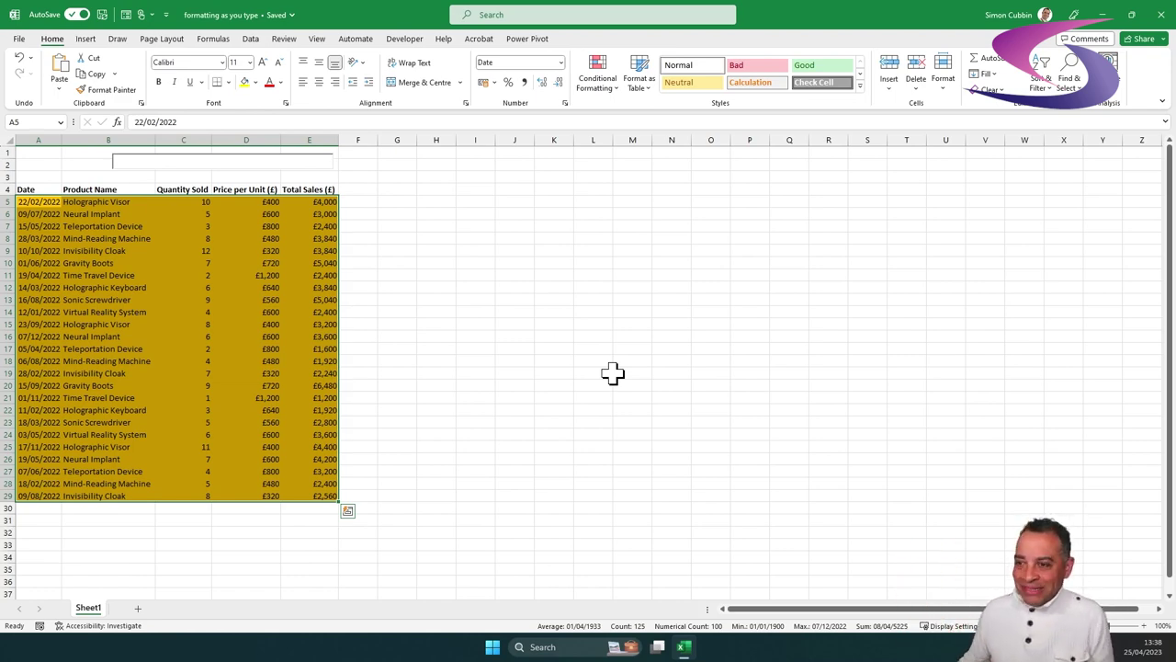
left_click(233, 158)
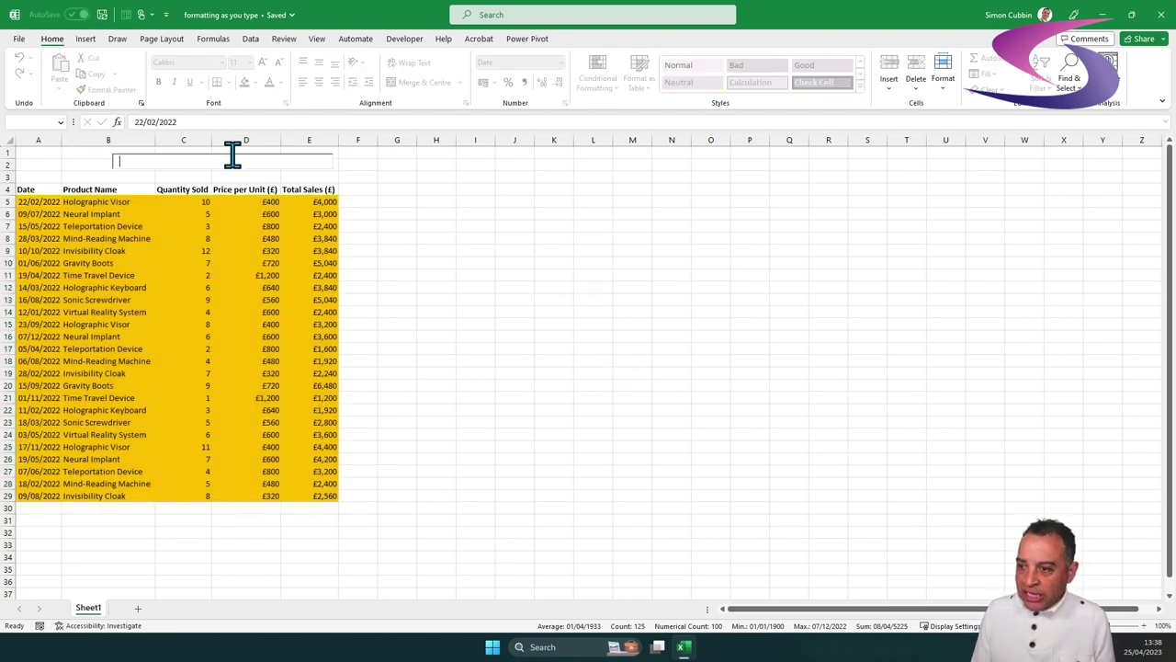
type("time")
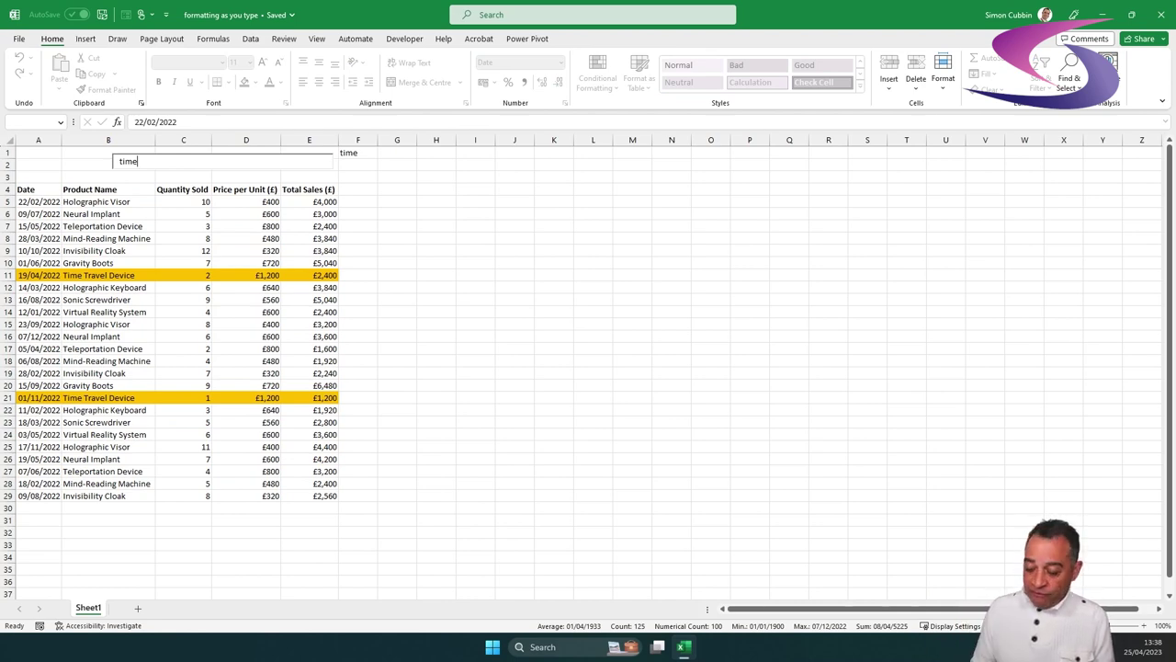
key("BackSpace")
key("BackSpace")
key("BackSpace")
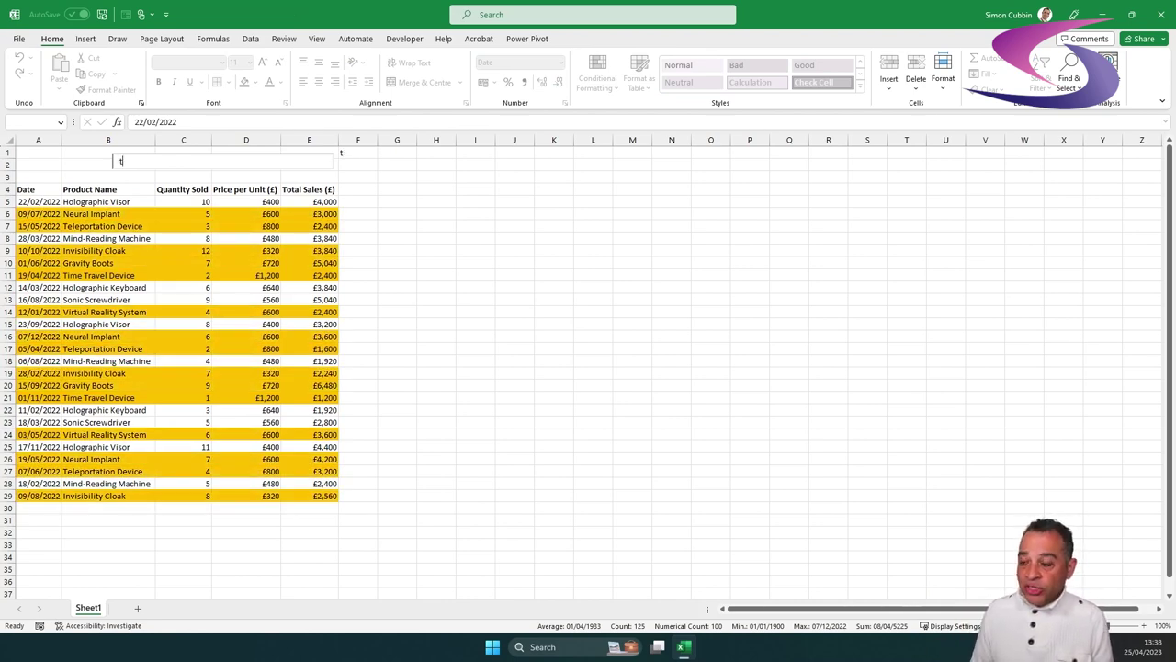
key("BackSpace")
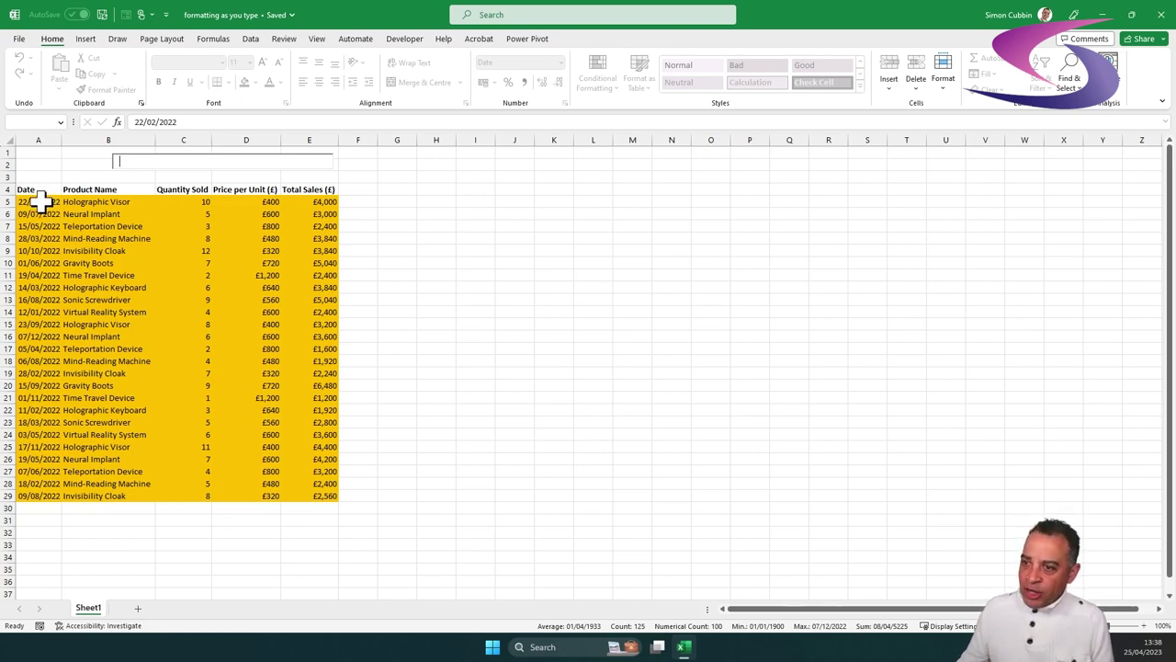
- Select A5:E29 and open the Conditional Formatting Rules Manager
left_click_drag(40, 201, 336, 499)
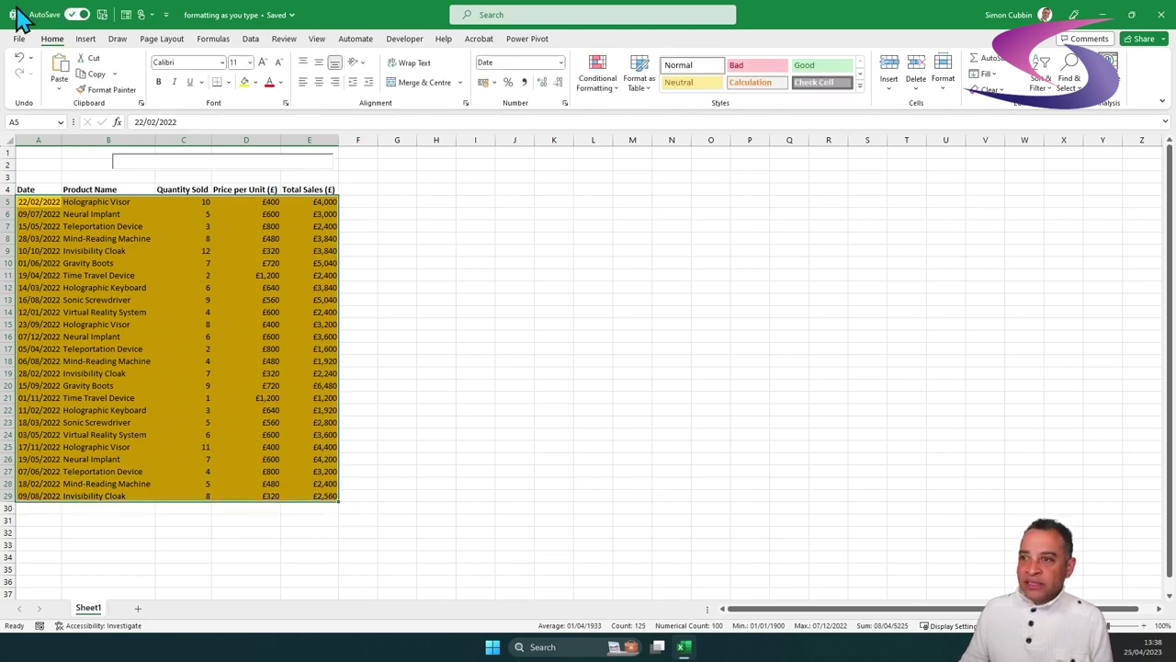
left_click(590, 90)
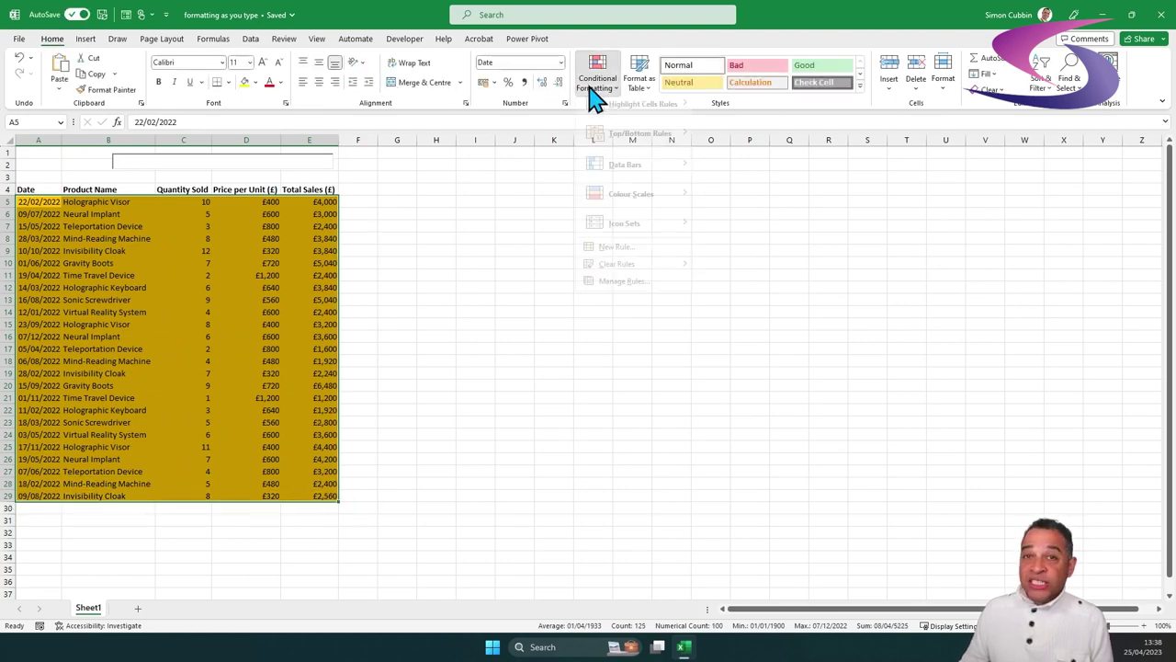
left_click(620, 292)
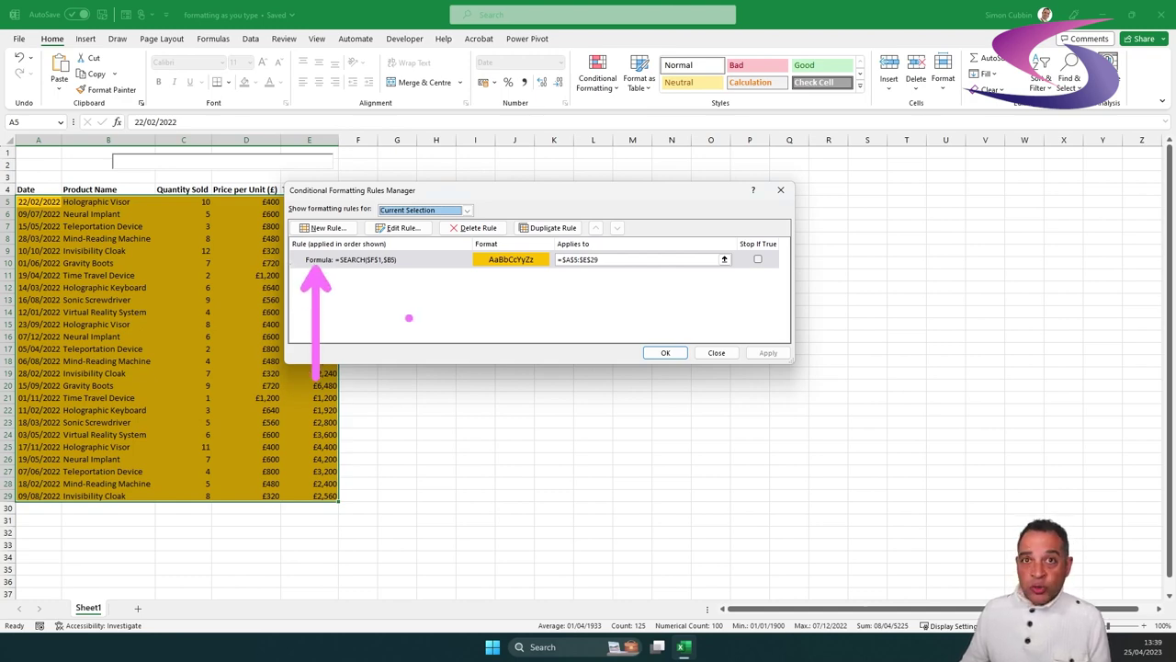
- Change the gold rule's formula to =AND(SEARCH($F$1,$B5),$F$1<>"")
double_click(380, 261)
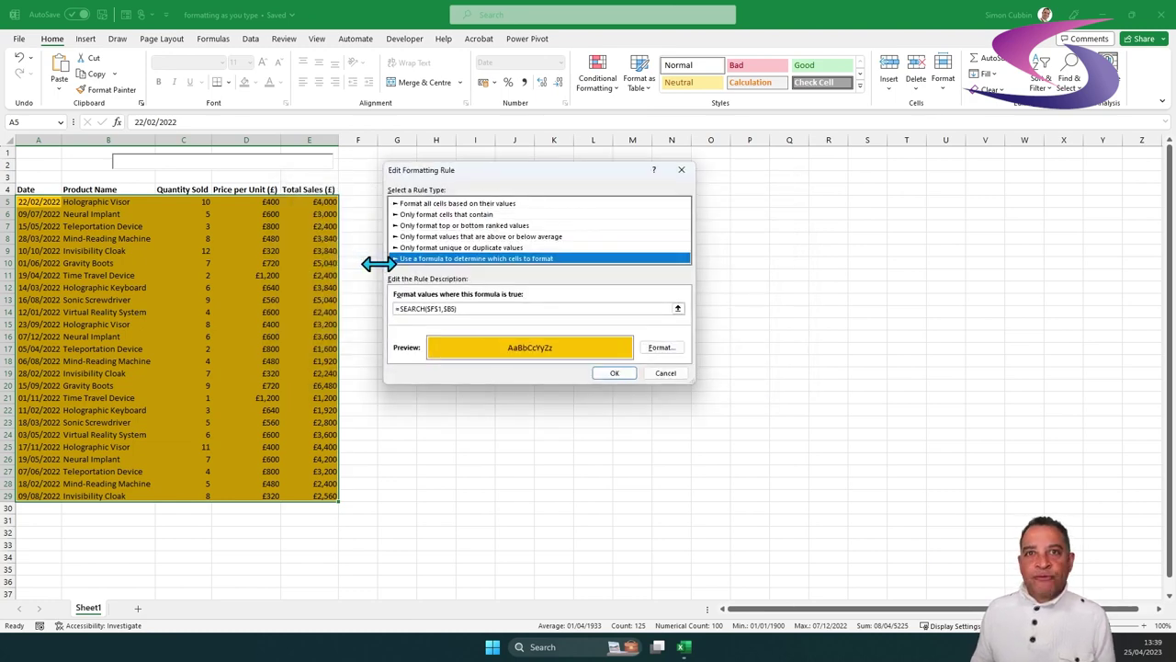
left_click(402, 308)
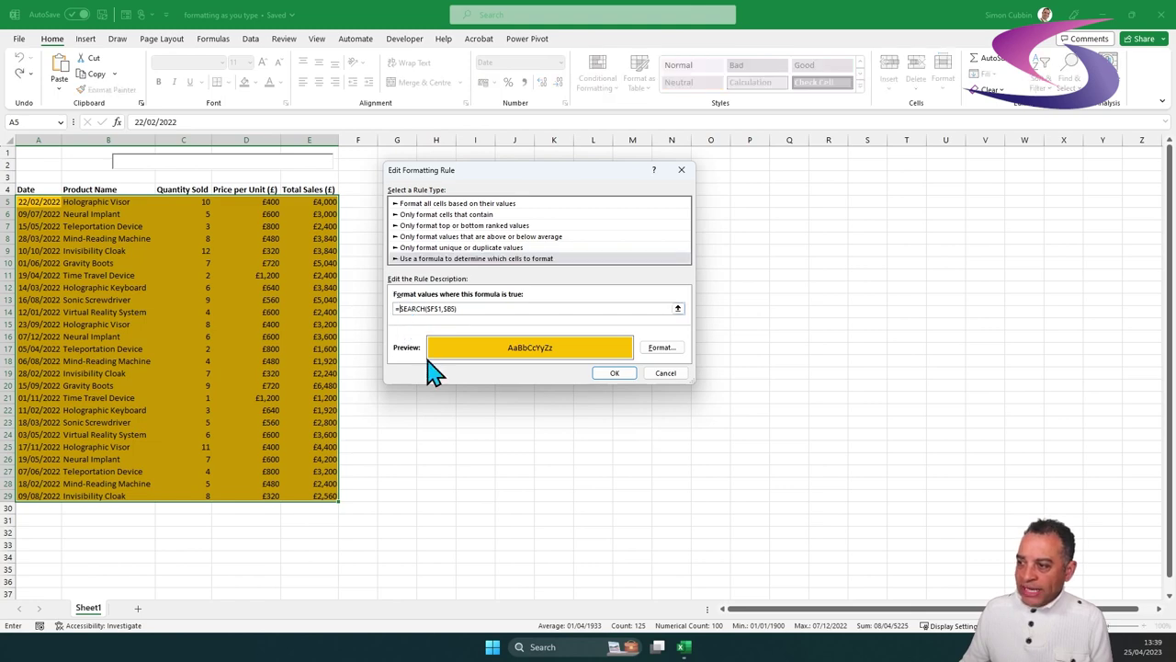
type("AND(")
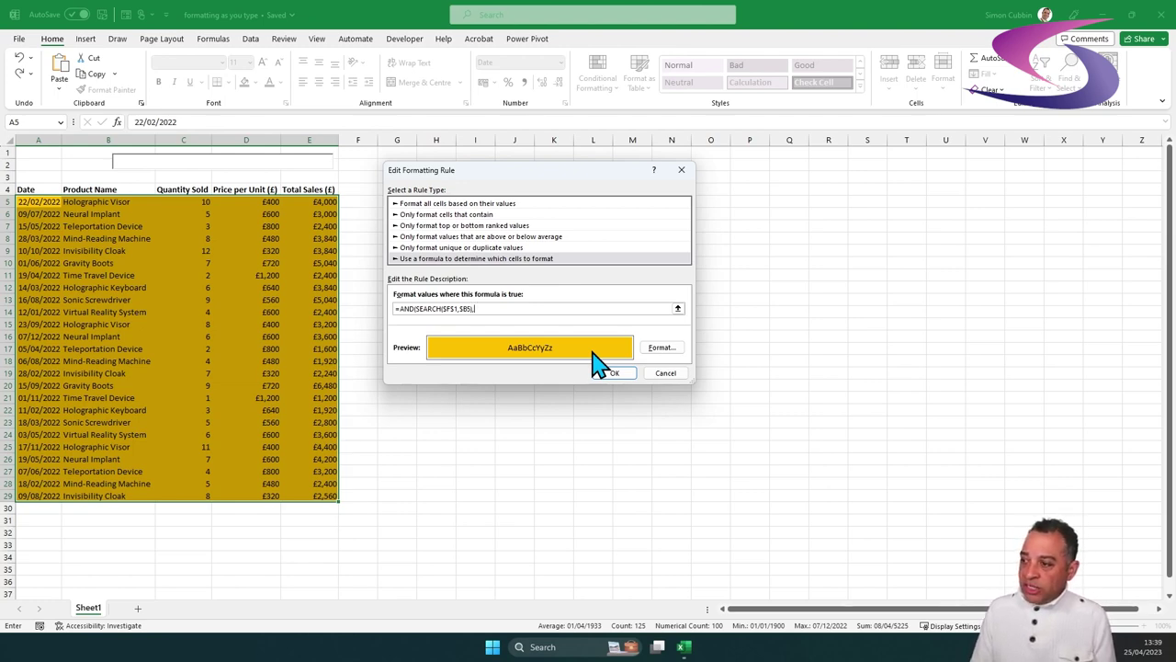
left_click(363, 151)
type("<>\"\")")
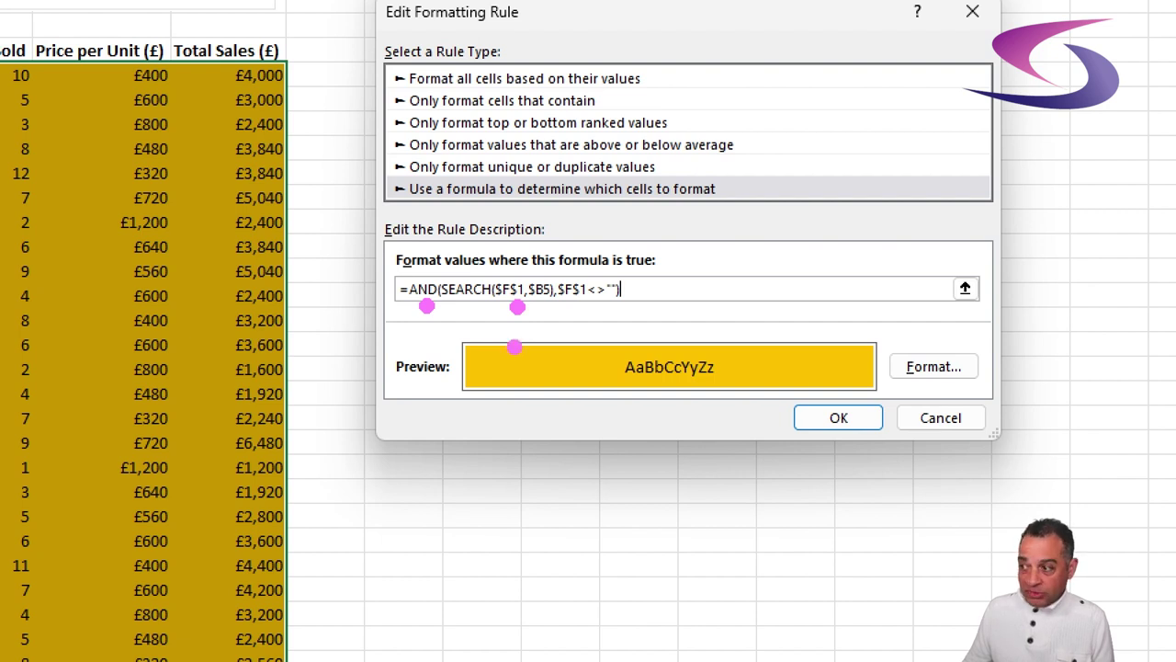
left_click(589, 306)
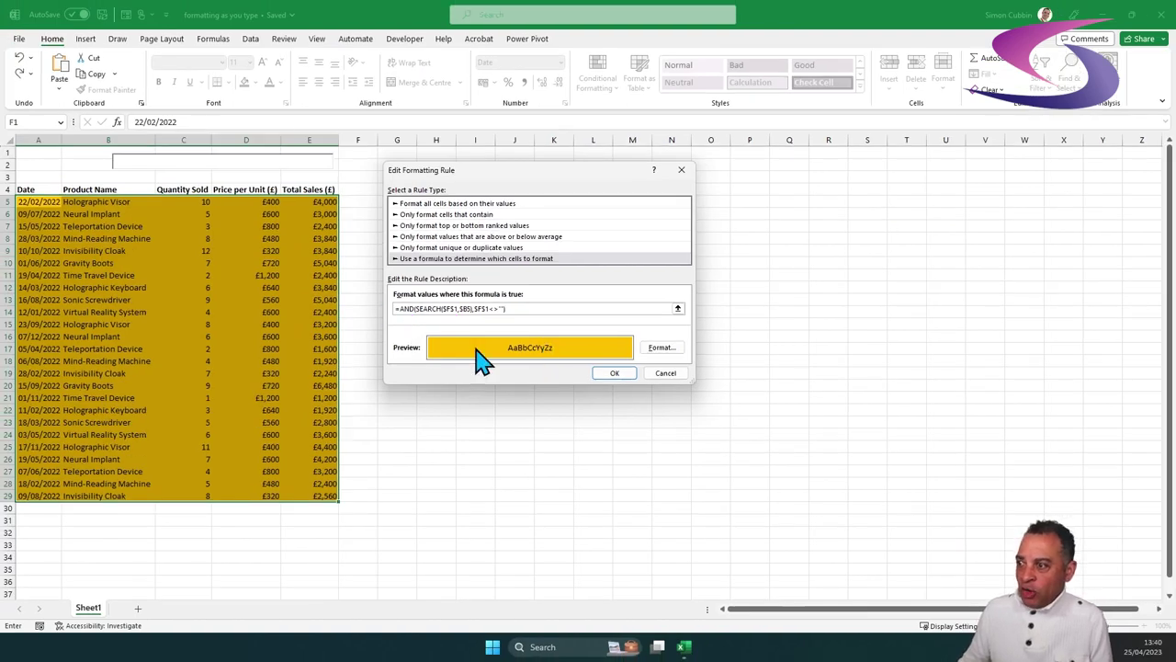
left_click(608, 373)
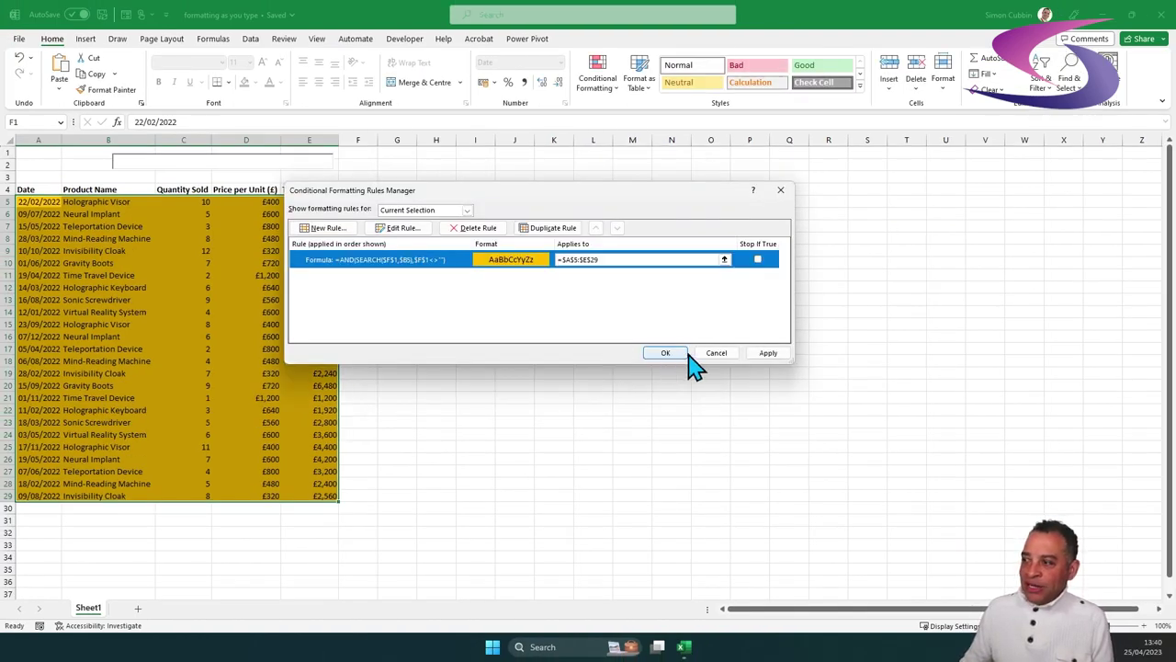
- Apply the updated rule and deselect the sales rows to view the sheet
left_click(773, 357)
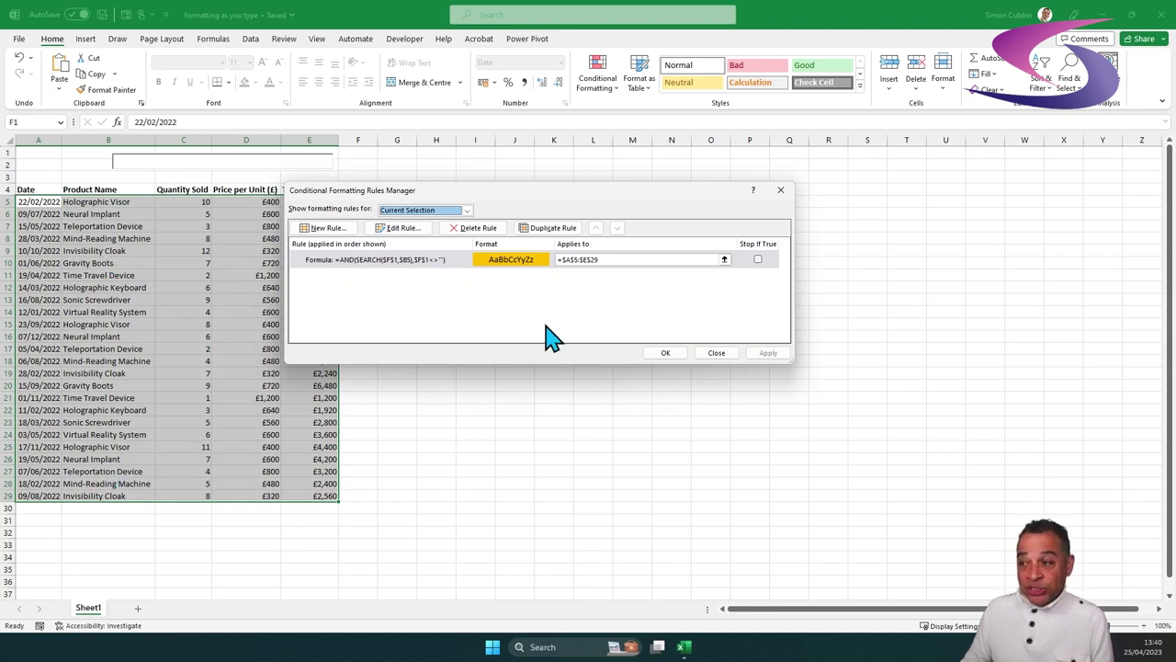
left_click(669, 354)
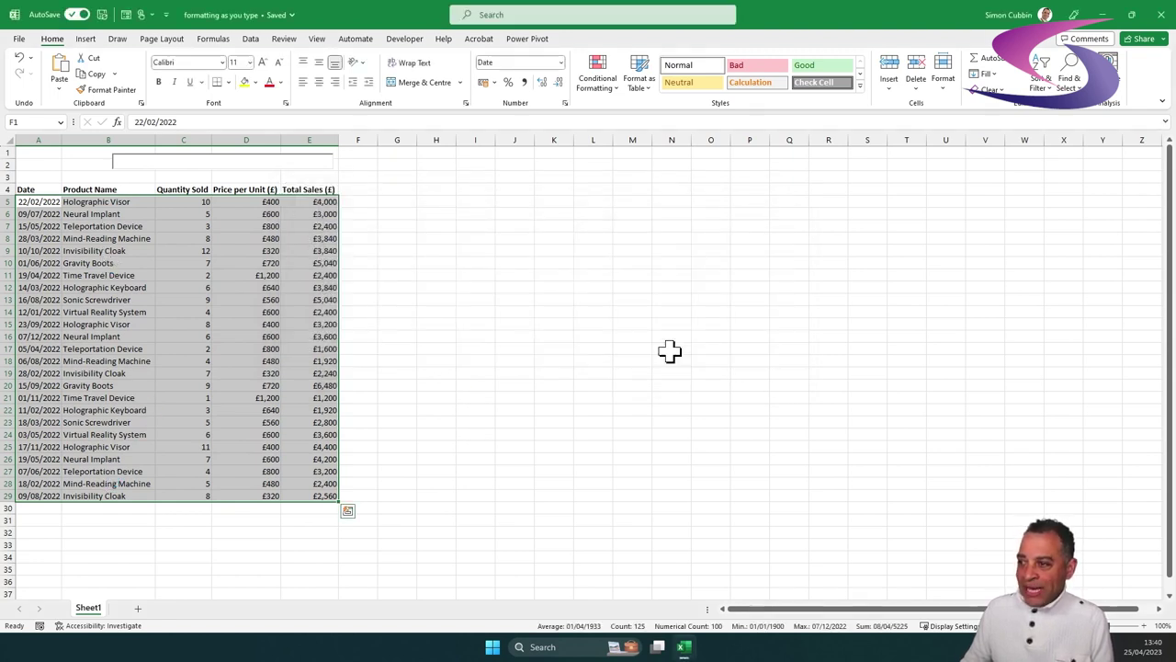
left_click(138, 162)
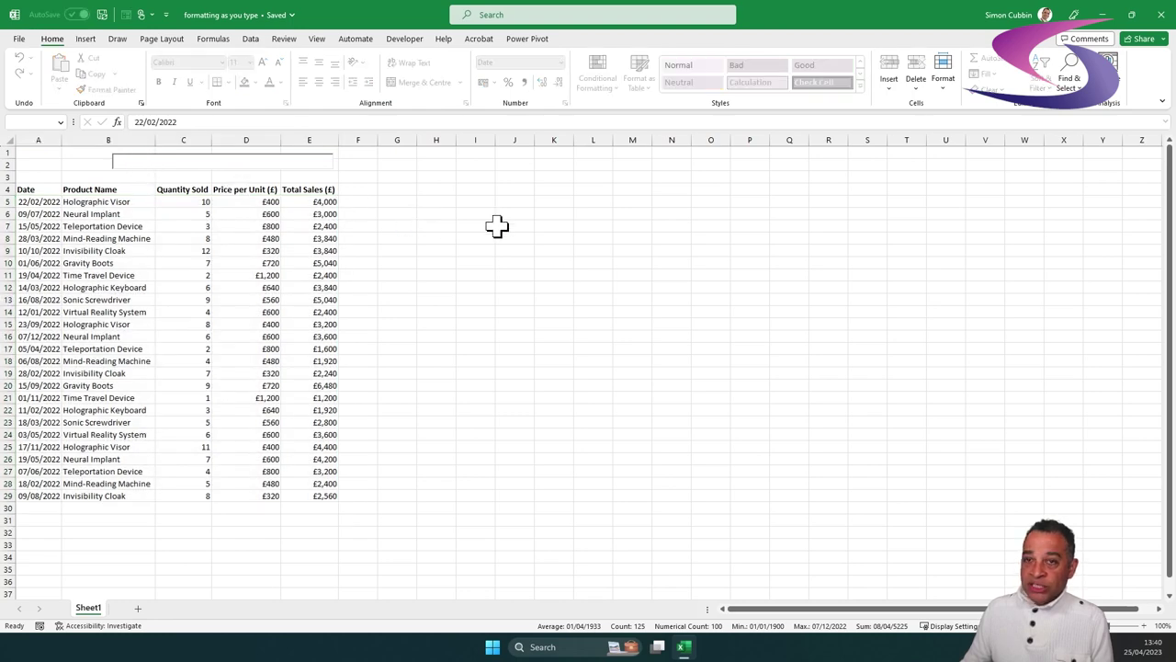
- Test the search box with 'time', 'hol' and 'boo', leaving only the Gravity Boots rows highlighted
type("time")
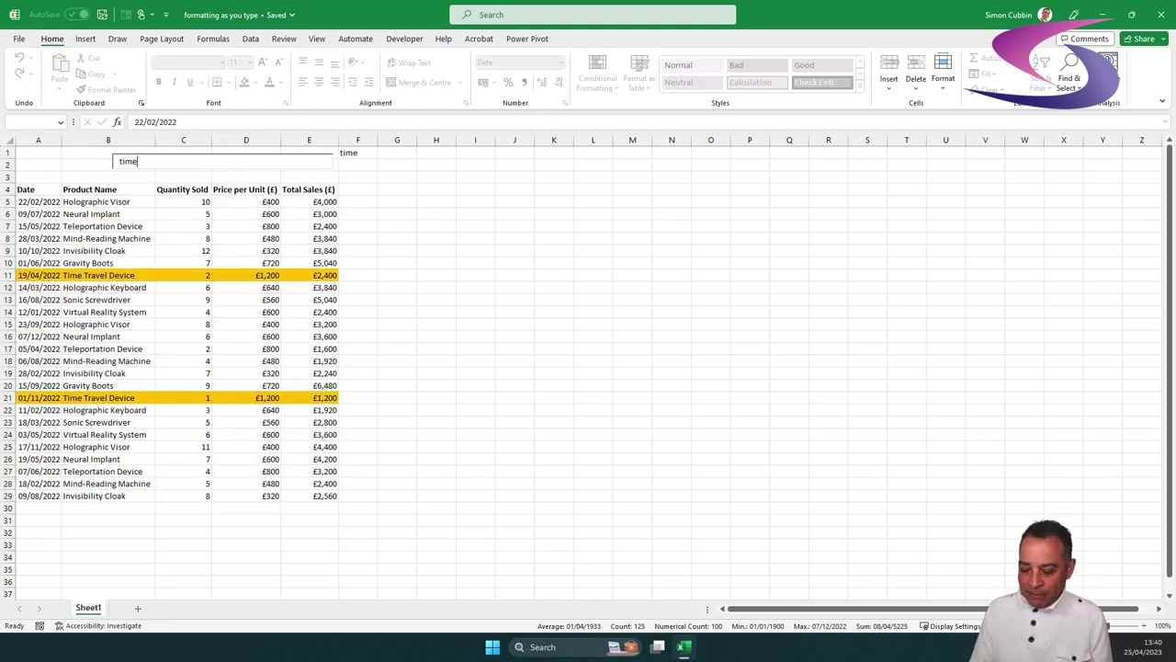
key("BackSpace")
key("BackSpace")
key("BackSpace")
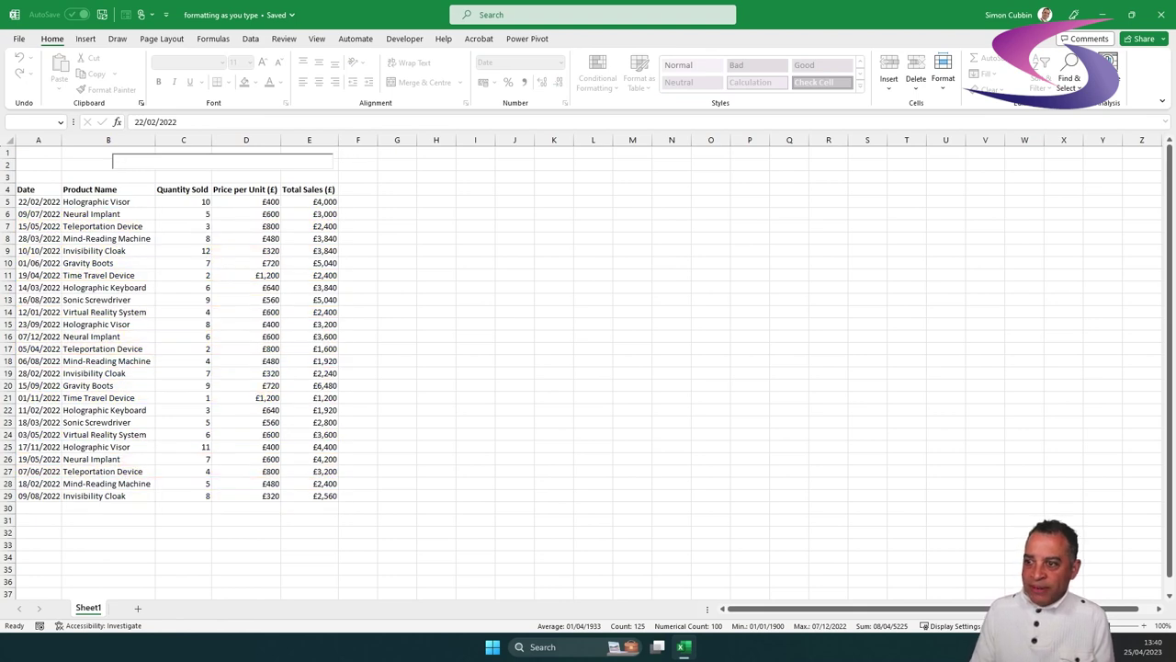
type("hol")
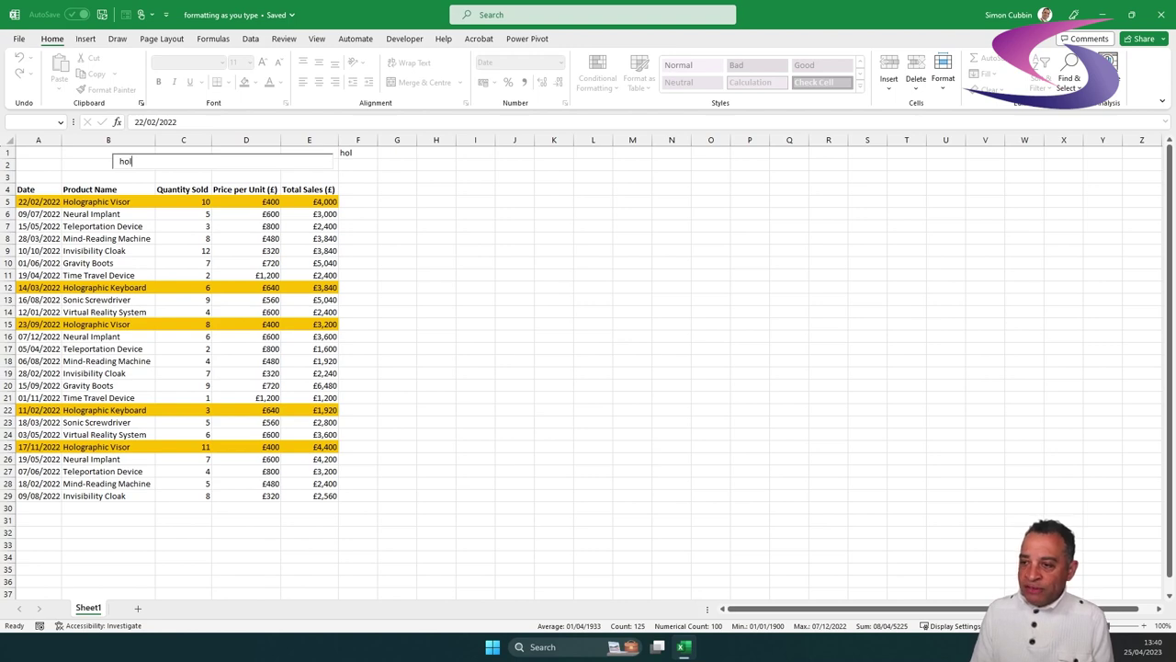
key("BackSpace")
key("BackSpace")
key("BackSpace")
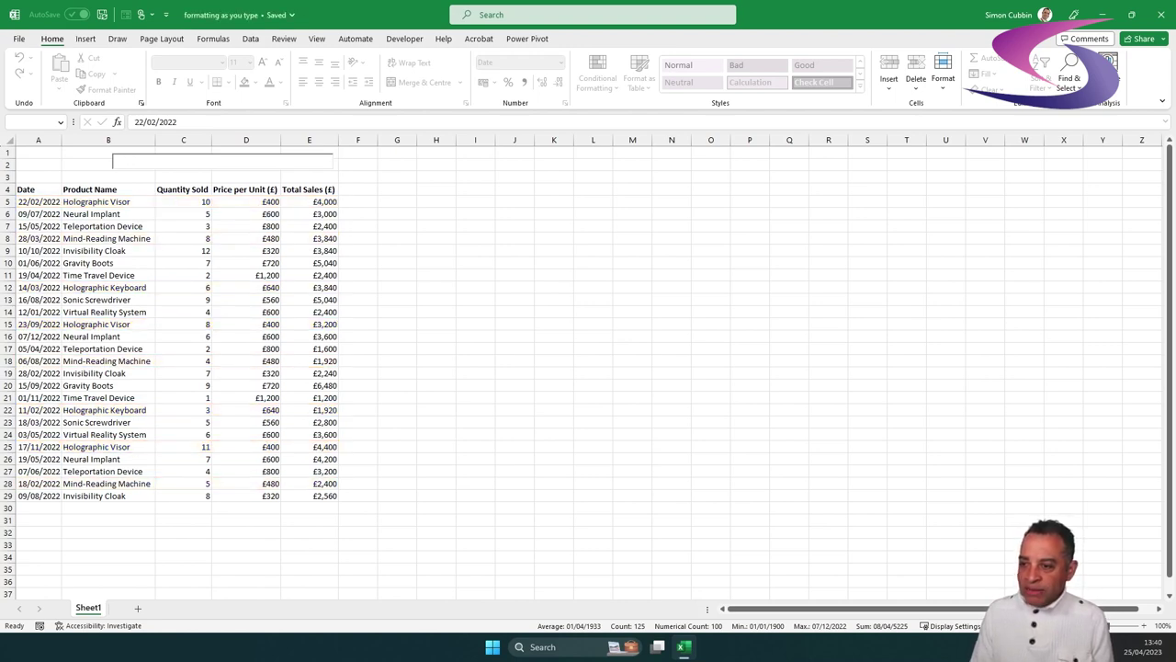
type("boo")
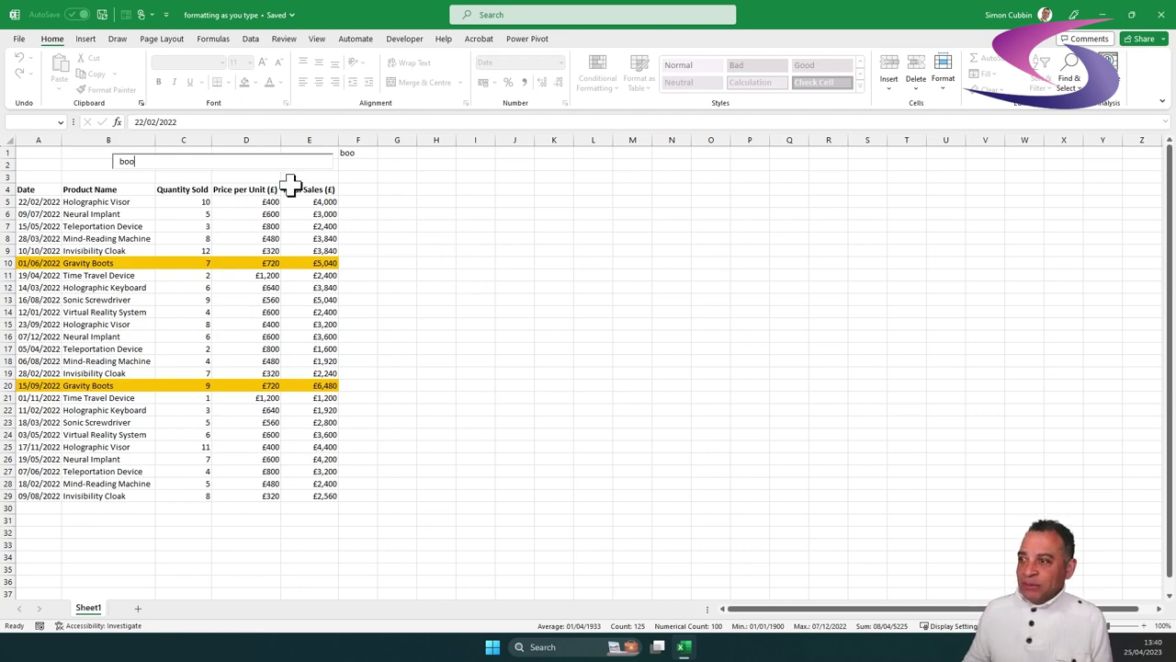
- Hide helper column F and place a 'Search Product' text box label in column A beside the search box
right_click(371, 144)
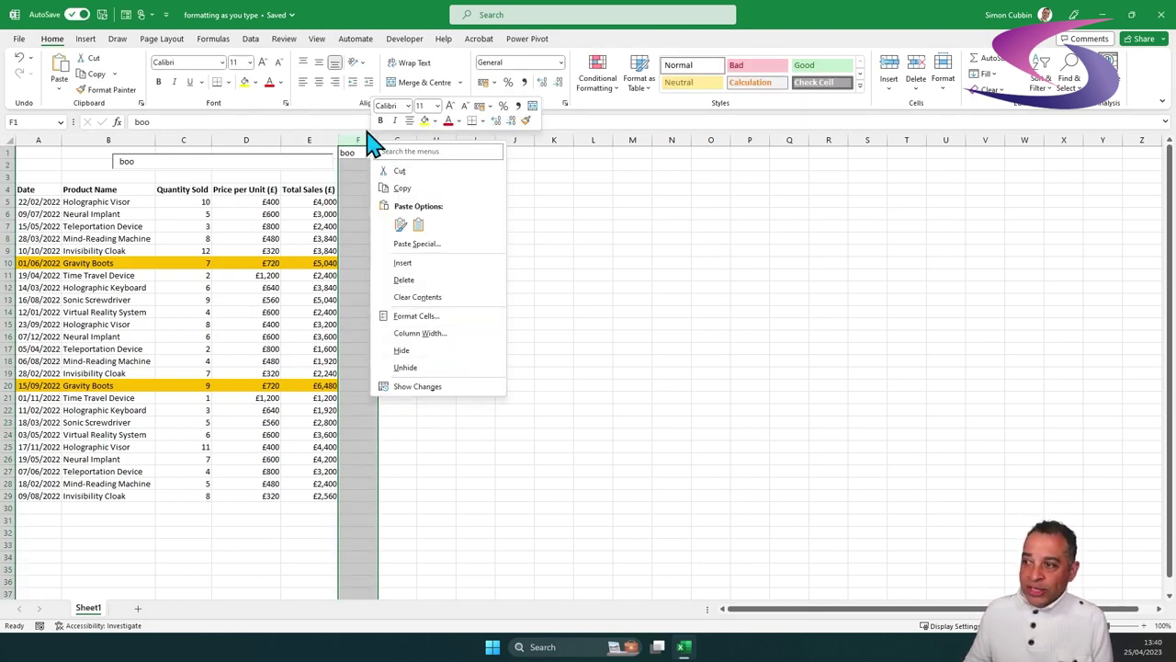
left_click(421, 351)
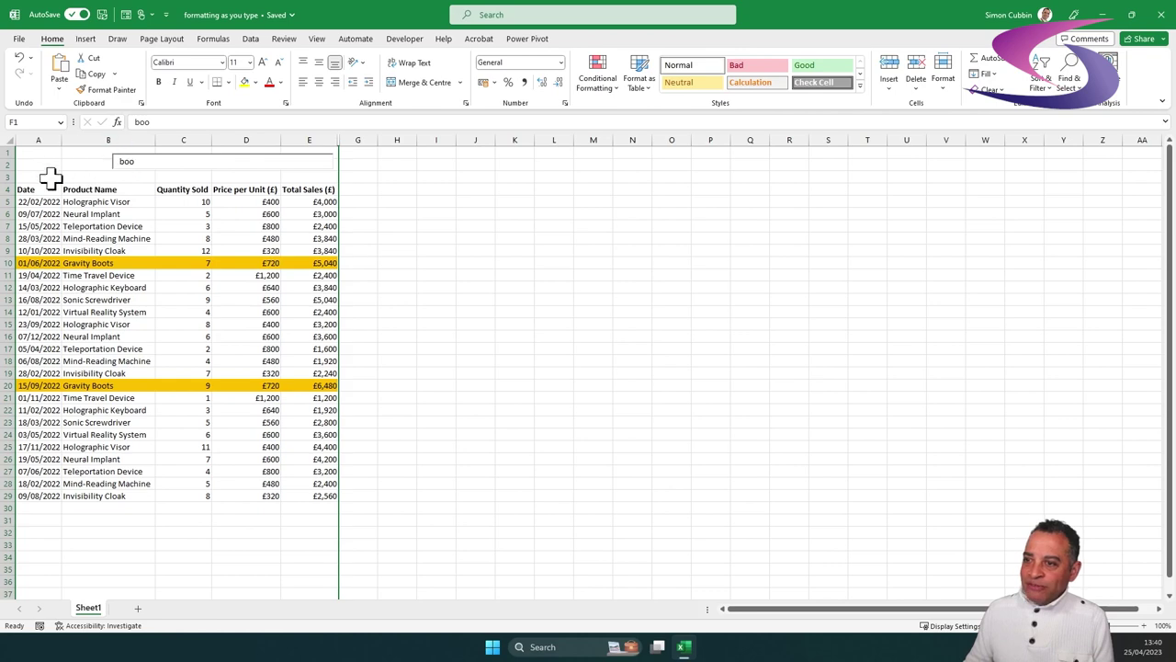
left_click(85, 38)
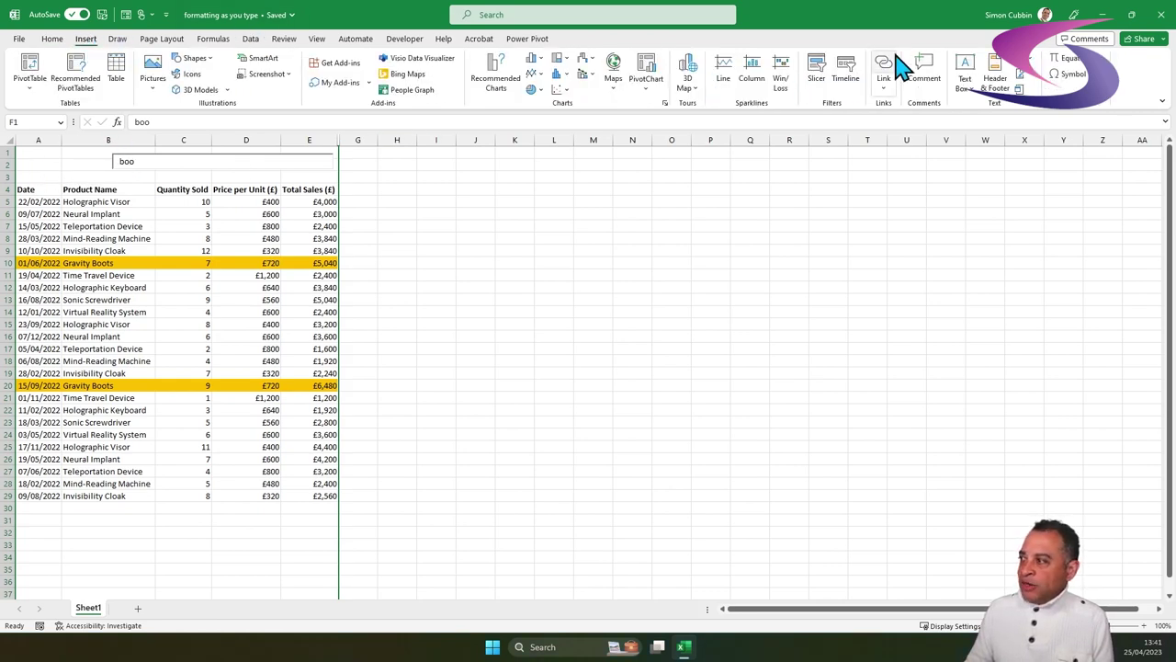
left_click(965, 73)
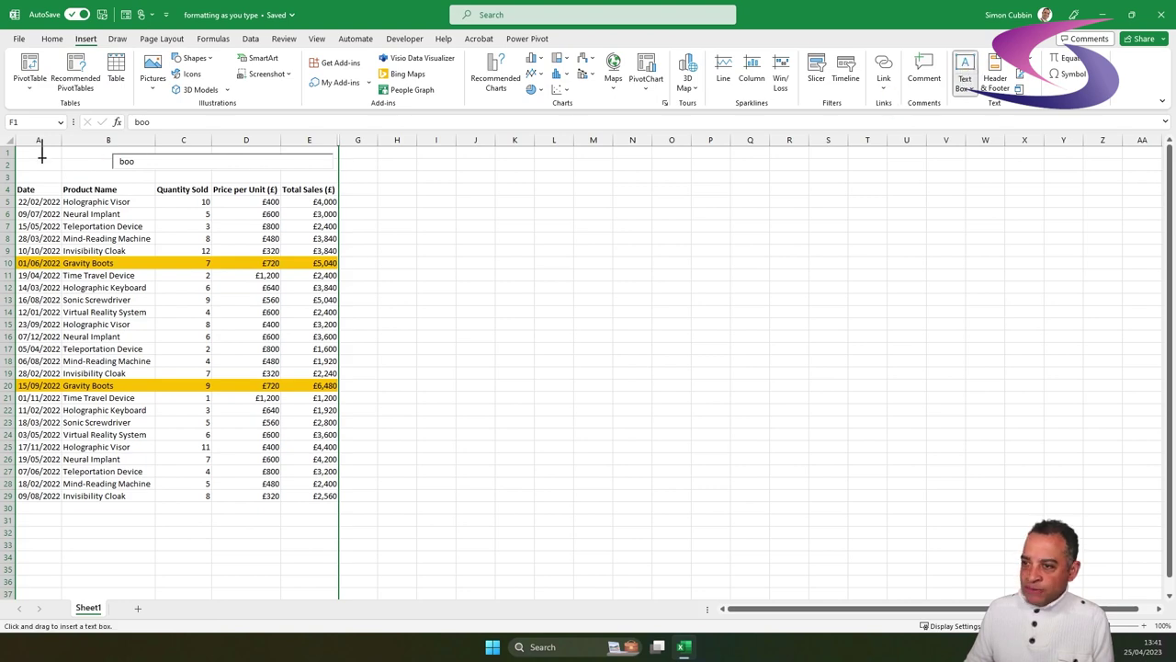
left_click_drag(65, 152, 109, 169)
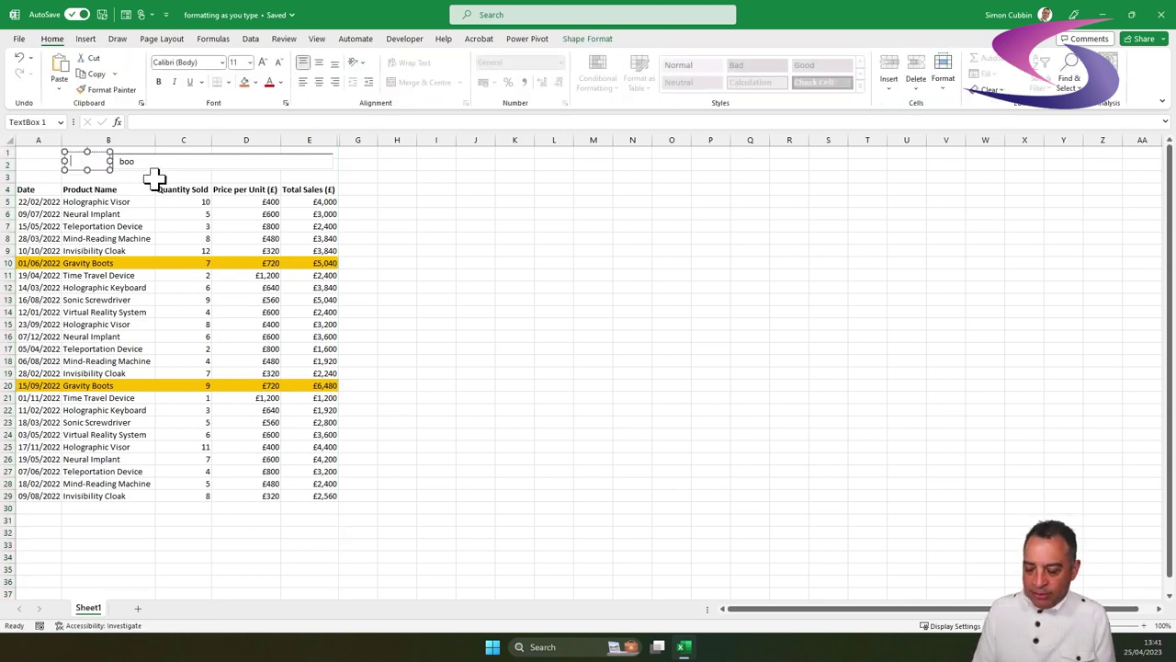
type("Search Product:")
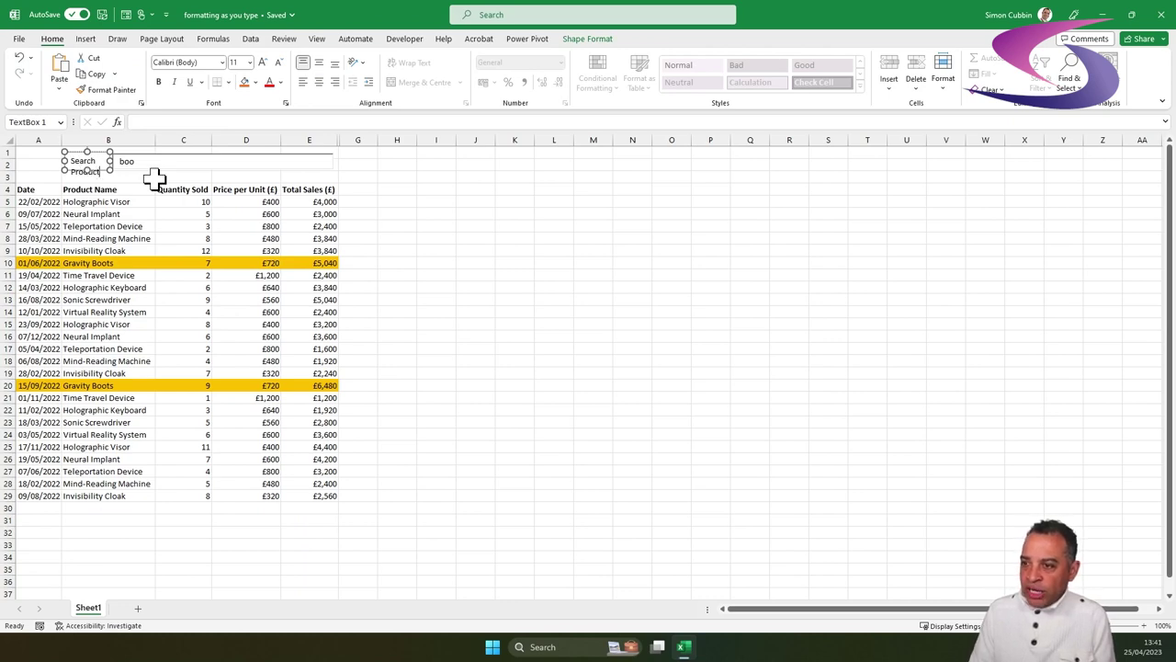
left_click(60, 162)
left_click_drag(61, 162, 37, 163)
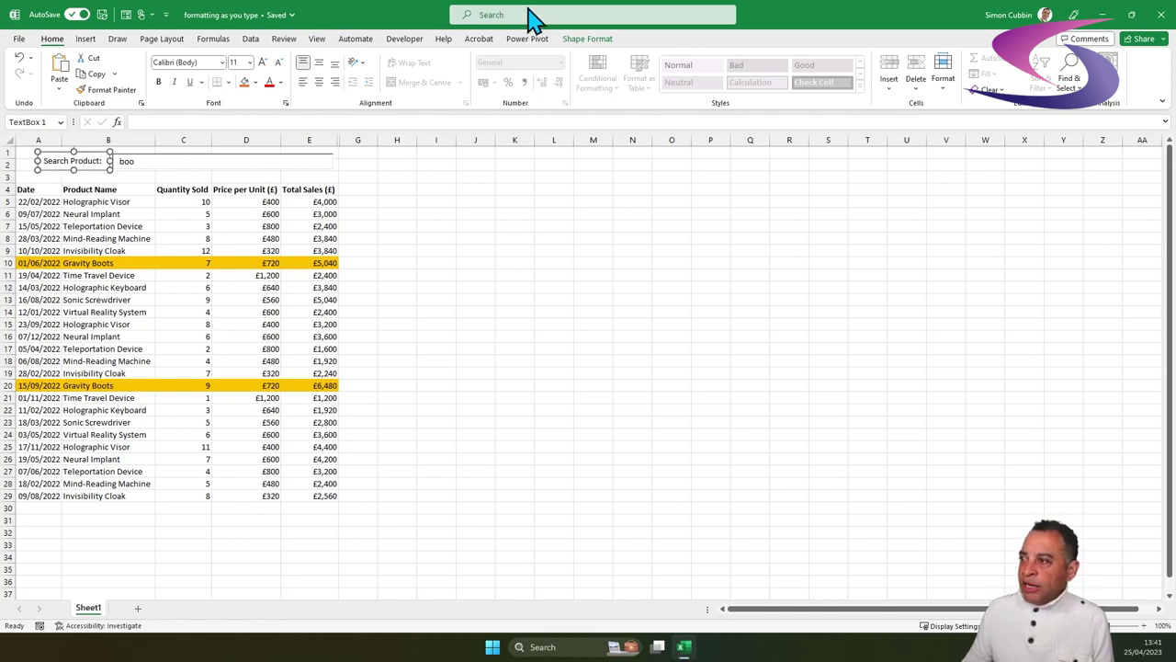
- Give the 'Search Product' label No Fill and No Outline
left_click(602, 41)
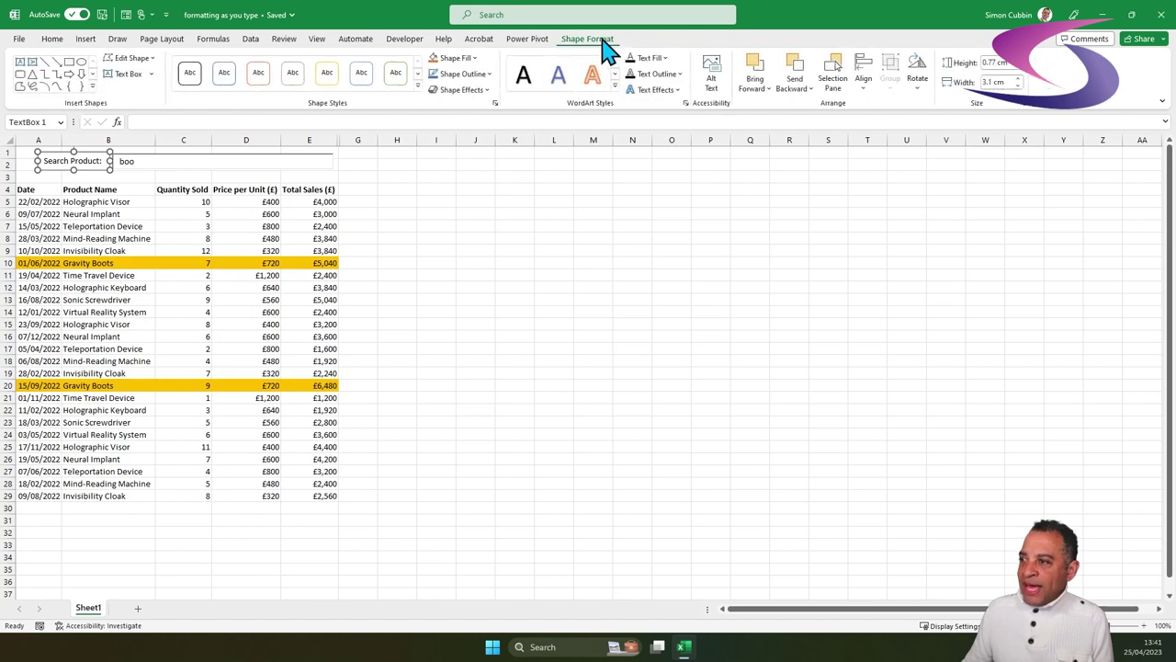
left_click(462, 61)
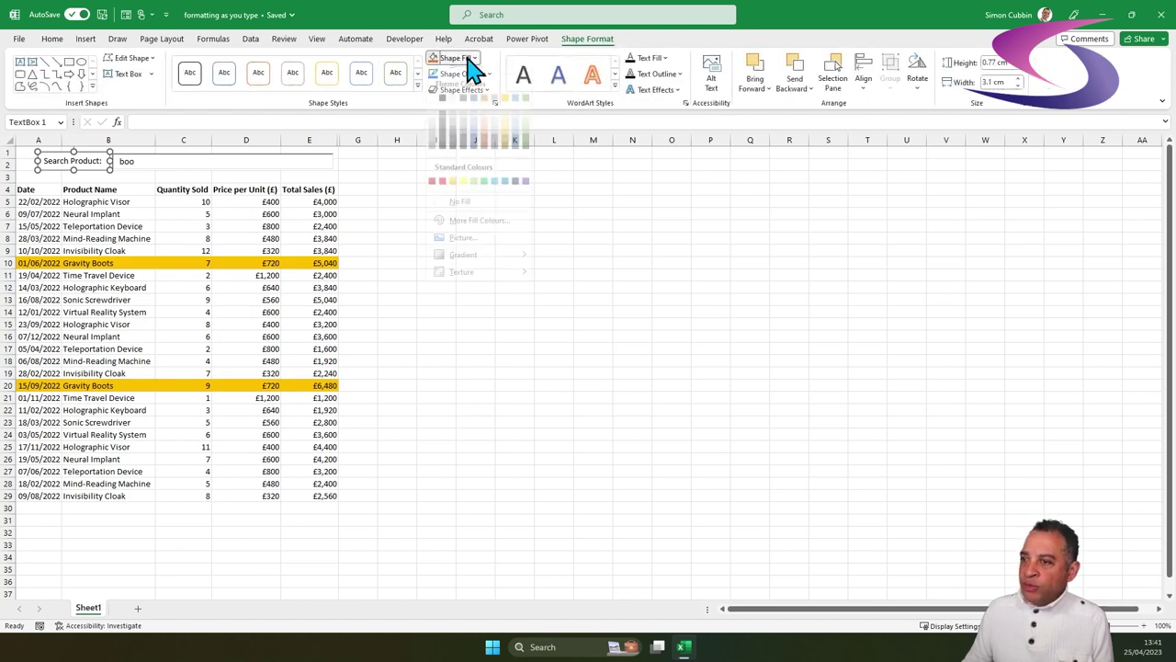
left_click(462, 213)
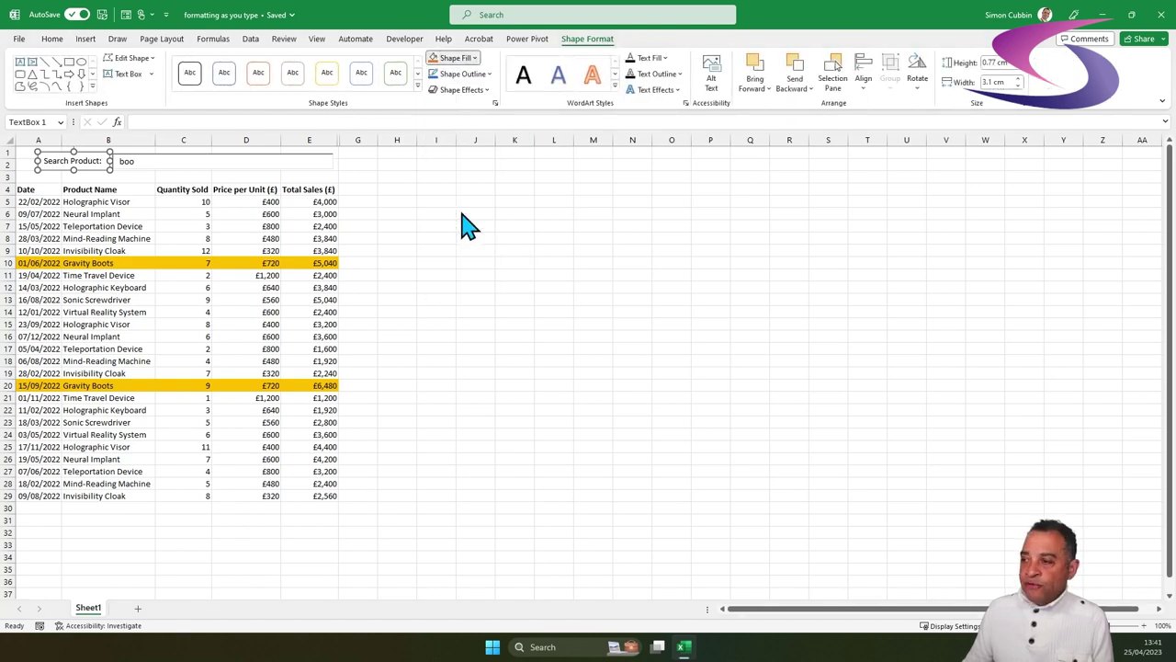
left_click(494, 77)
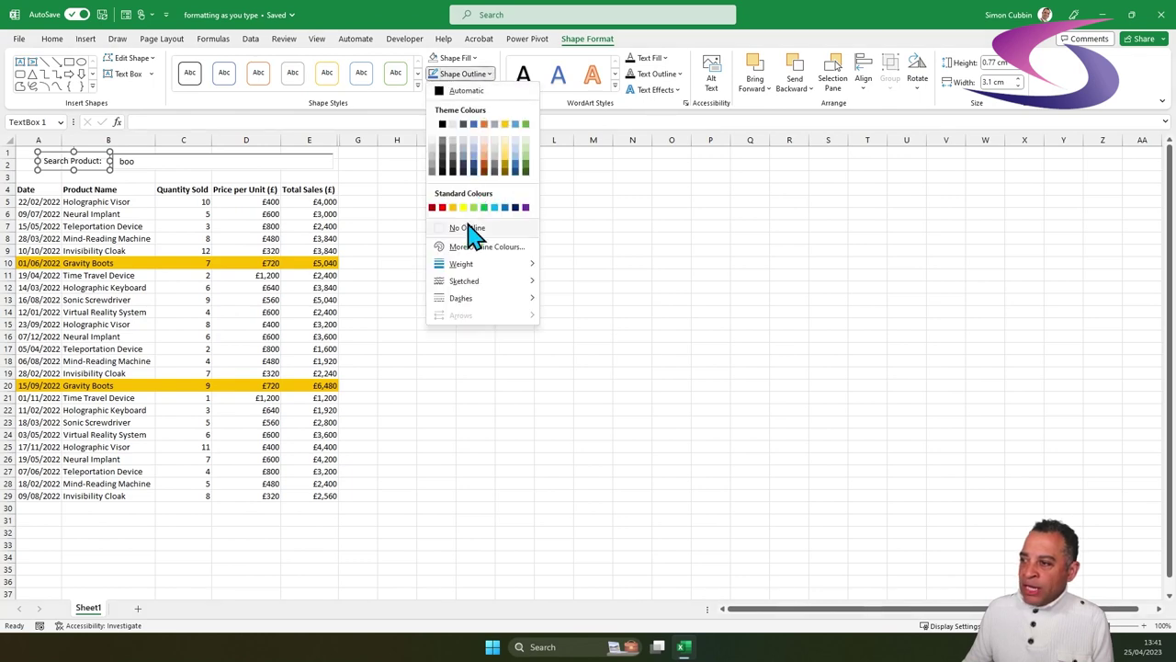
left_click(476, 230)
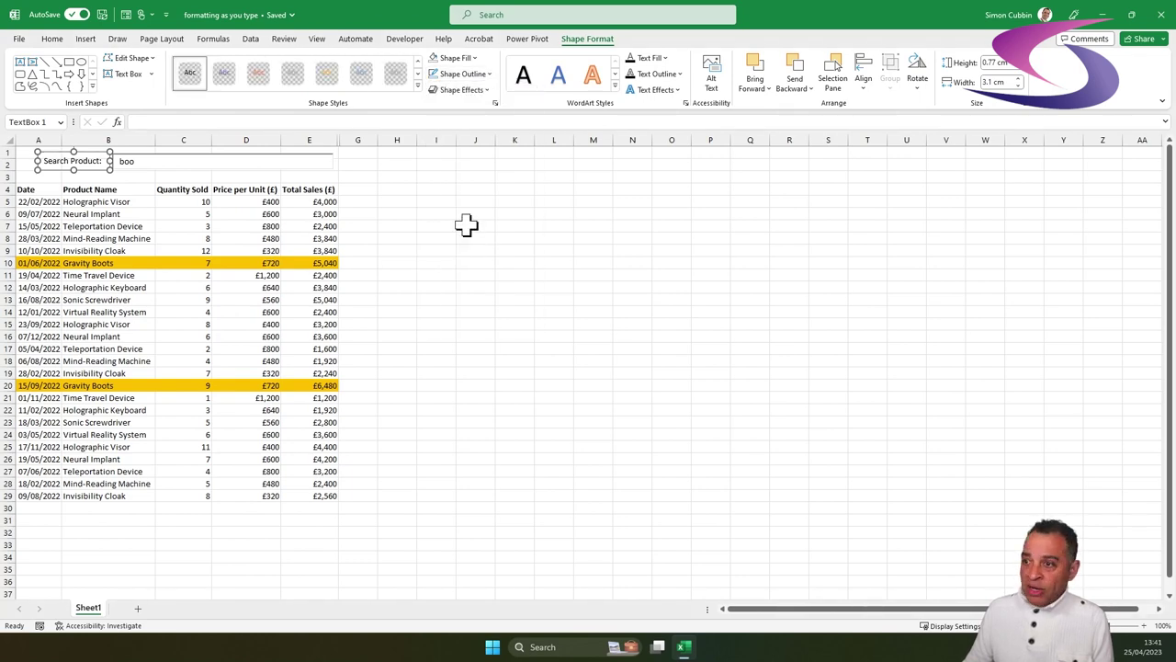
- Draw a green rectangle spanning columns A–E over rows 1–3
left_click(86, 40)
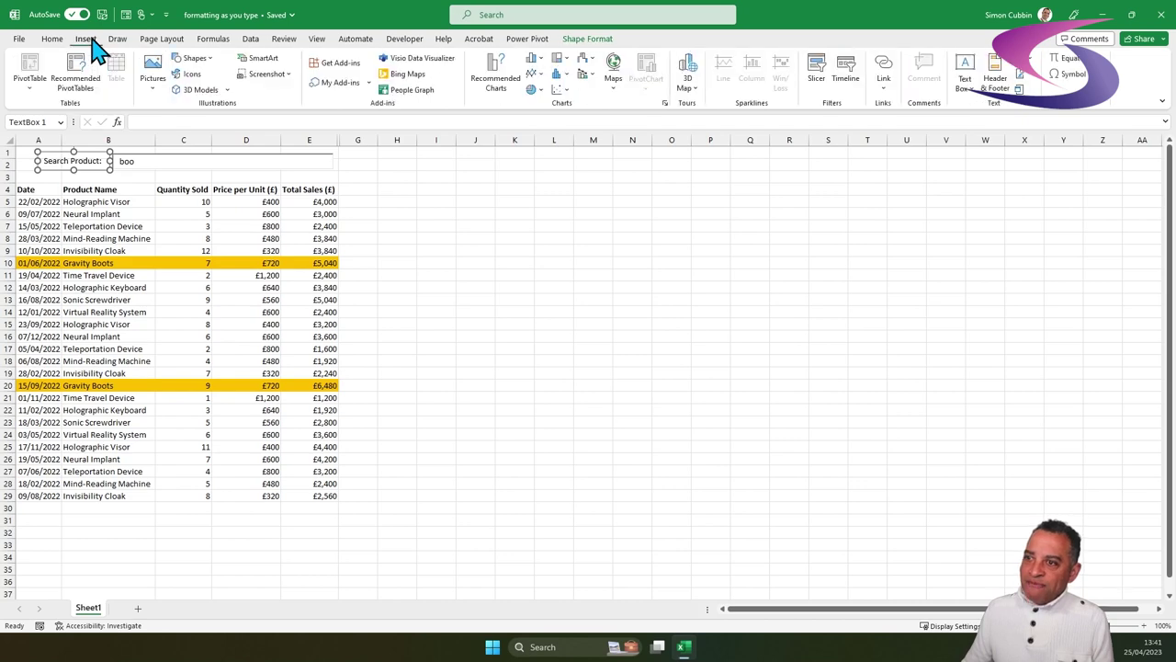
left_click(200, 59)
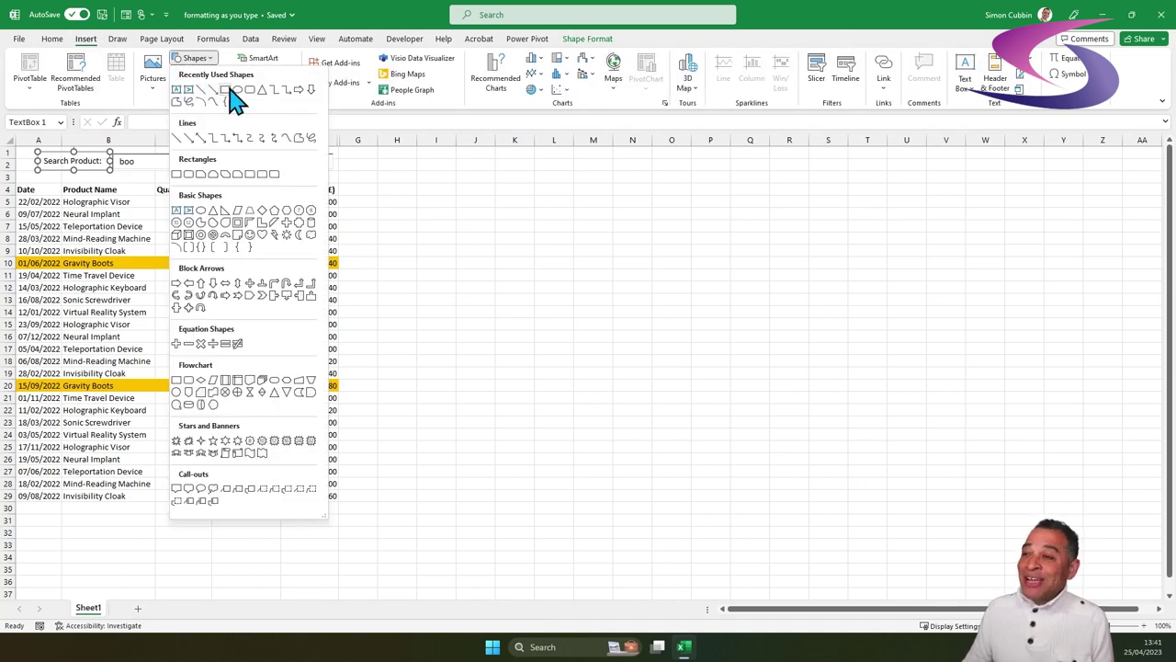
left_click(228, 92)
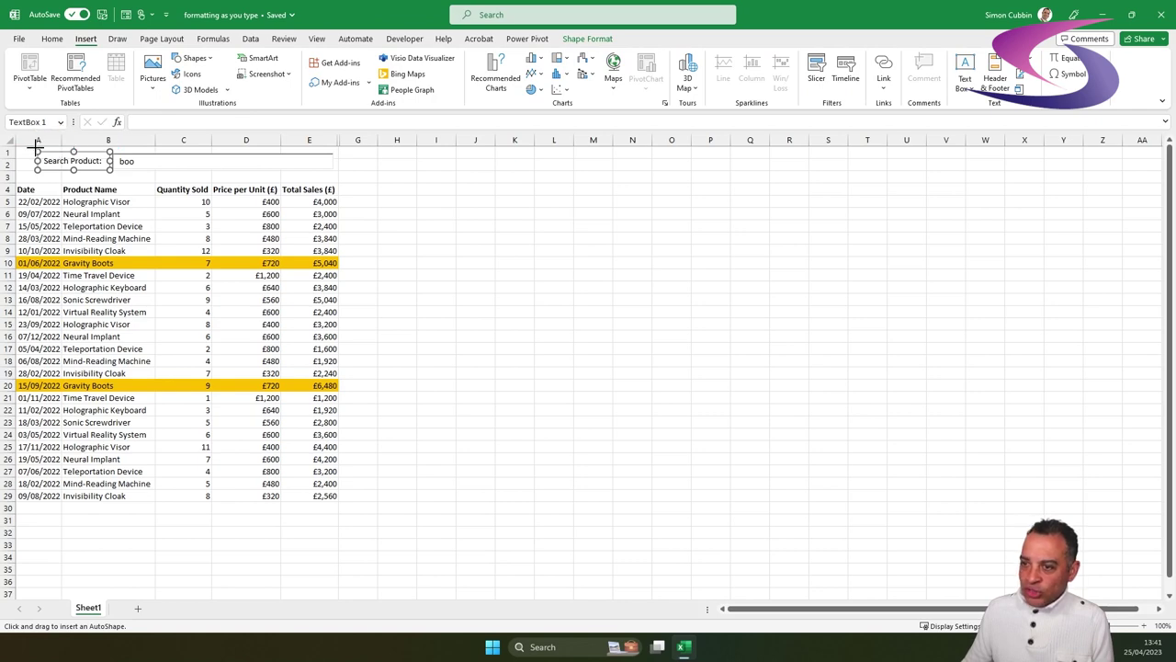
left_click_drag(35, 145, 341, 177)
left_click_drag(36, 164, 16, 162)
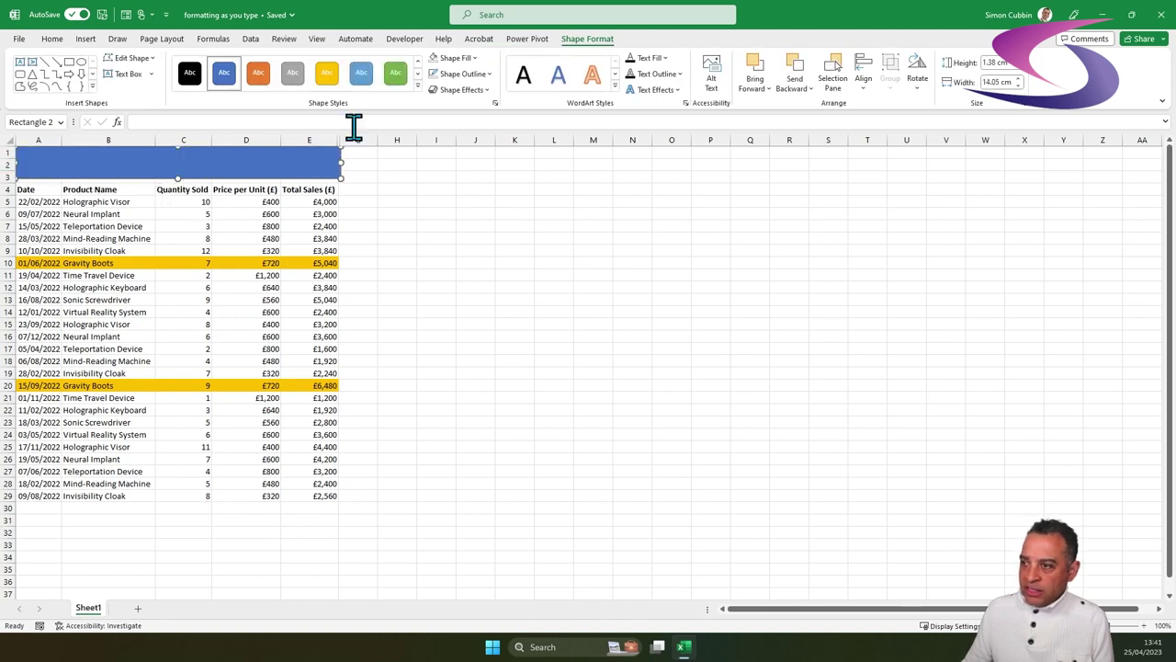
left_click(395, 75)
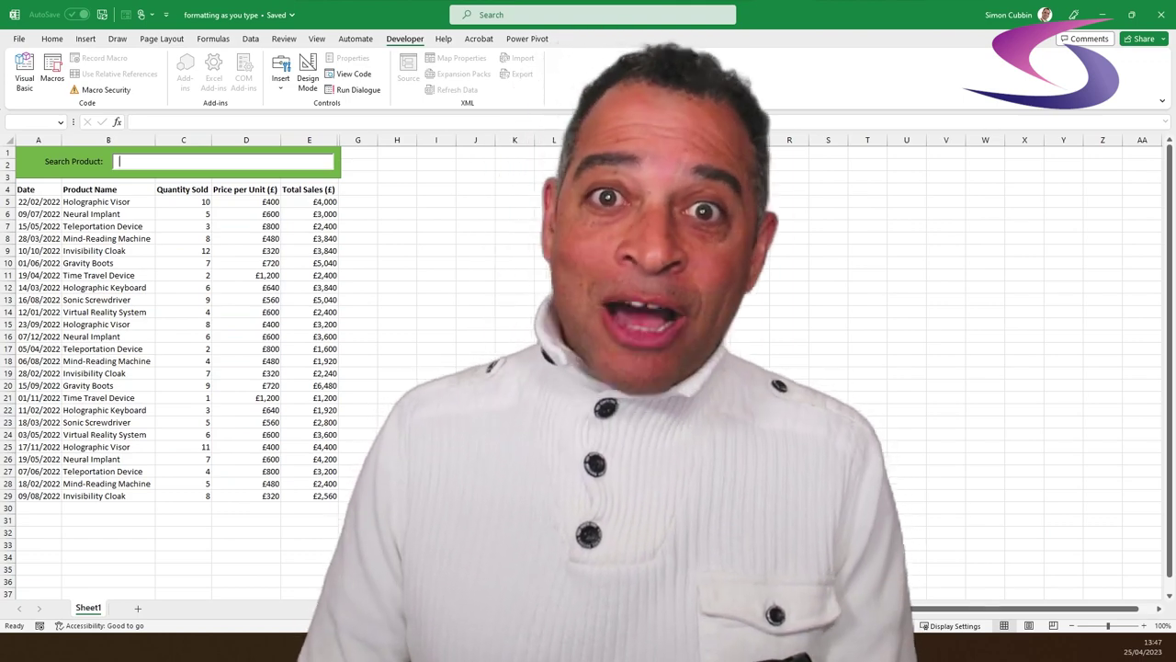
- Enter 'real' in the search box to highlight the Virtual Reality System rows 14 and 24
type("real")
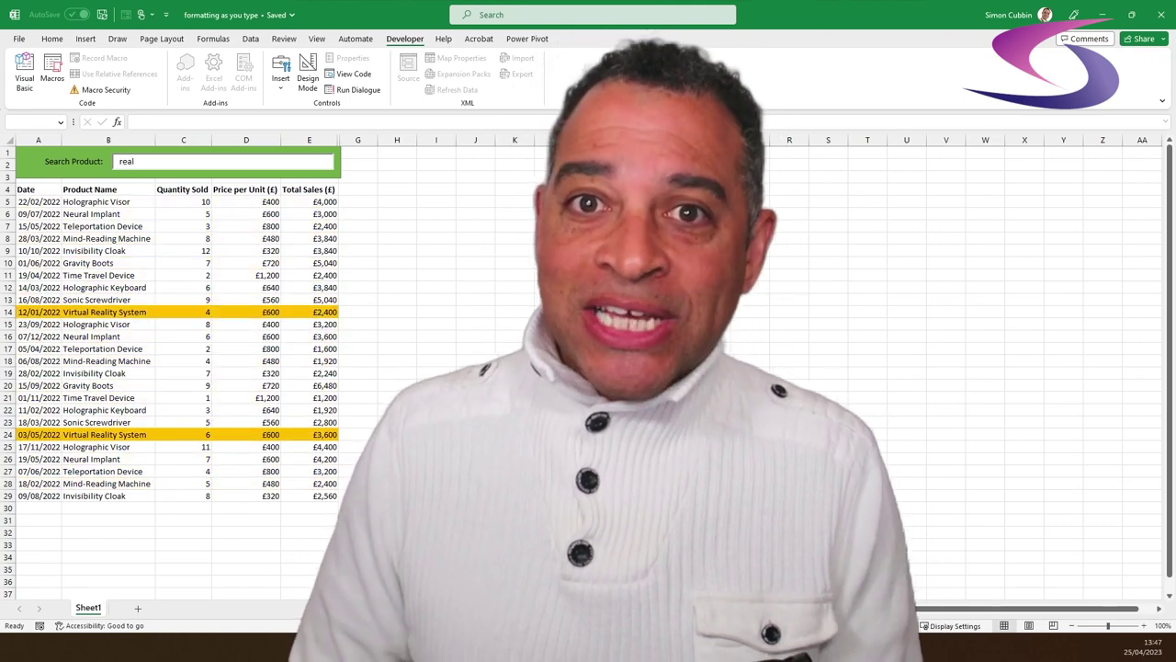